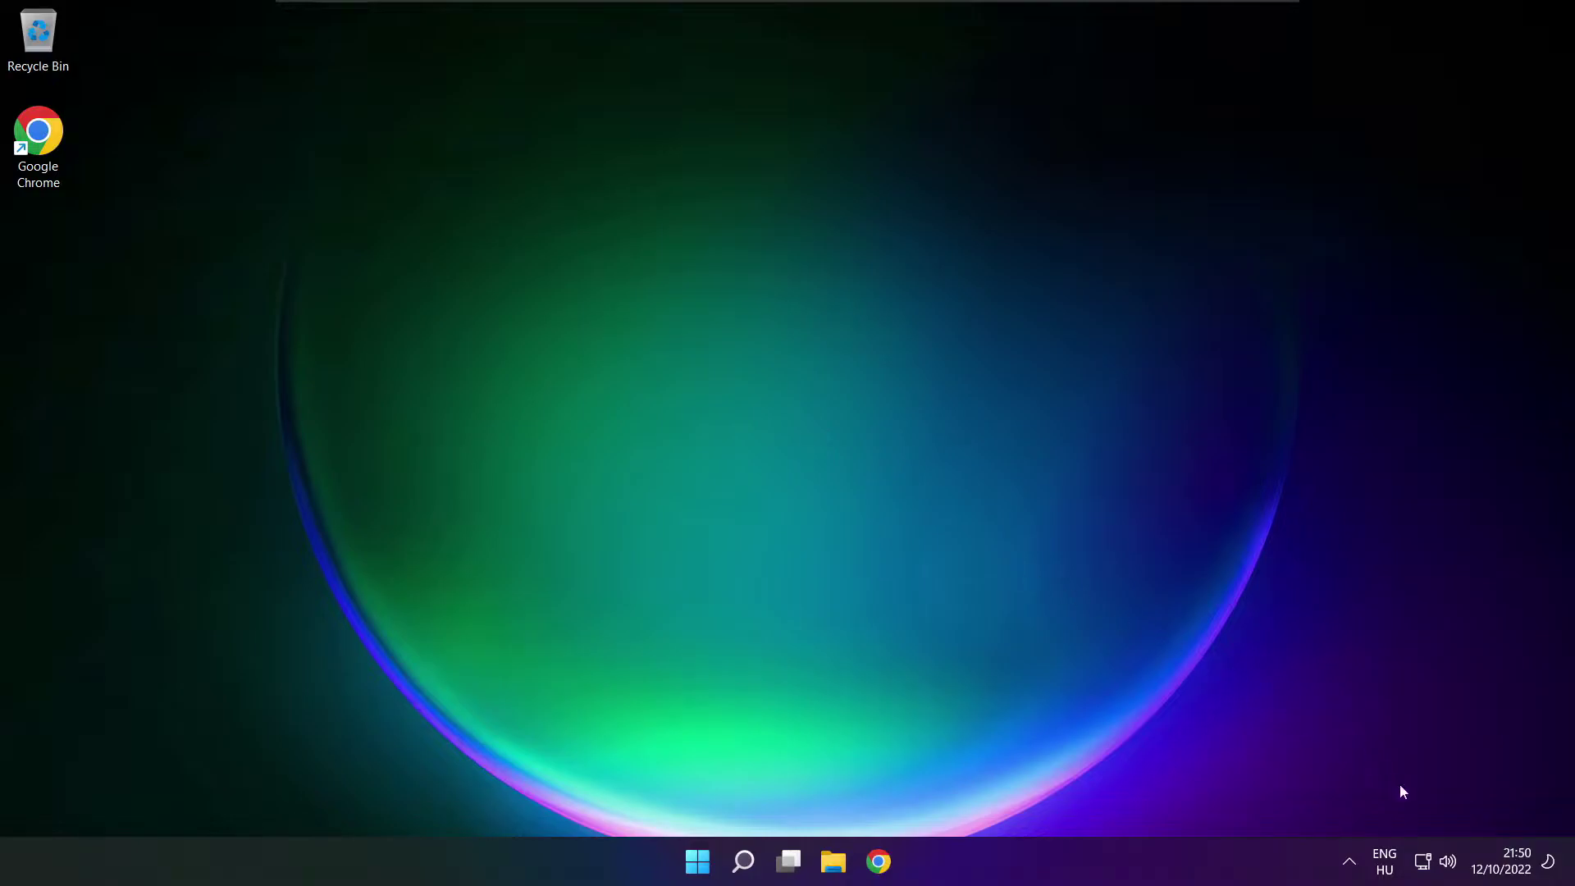
Step: Open Sound settings from the tray volume controls and select Speakers as output at volume 100
{"action": "left_click", "coordinate": [1449, 863]}
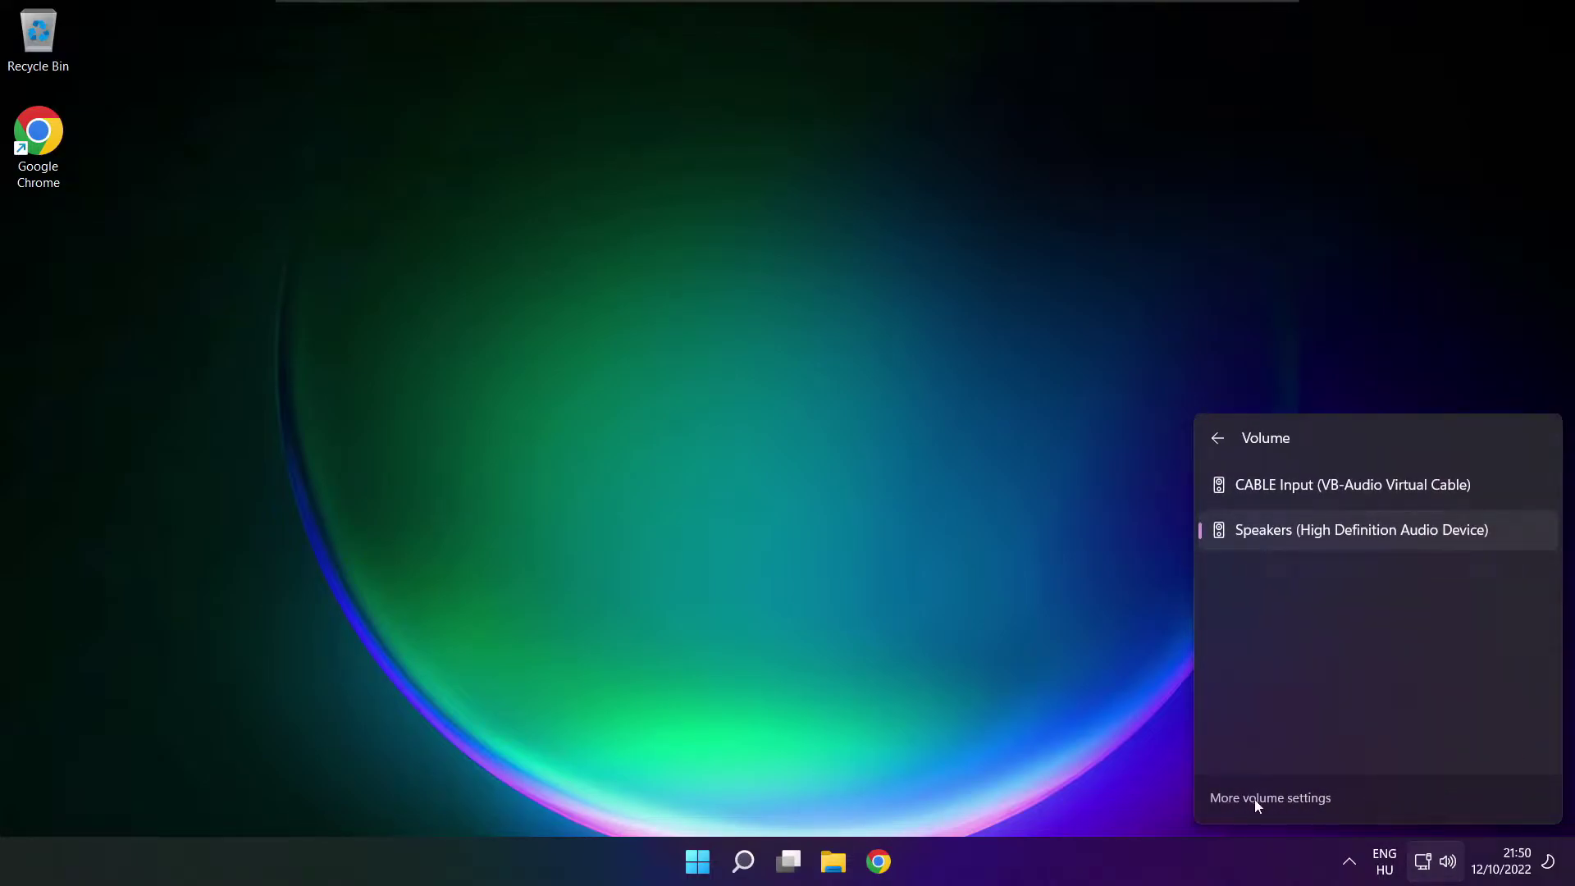
{"action": "left_click", "coordinate": [1275, 800]}
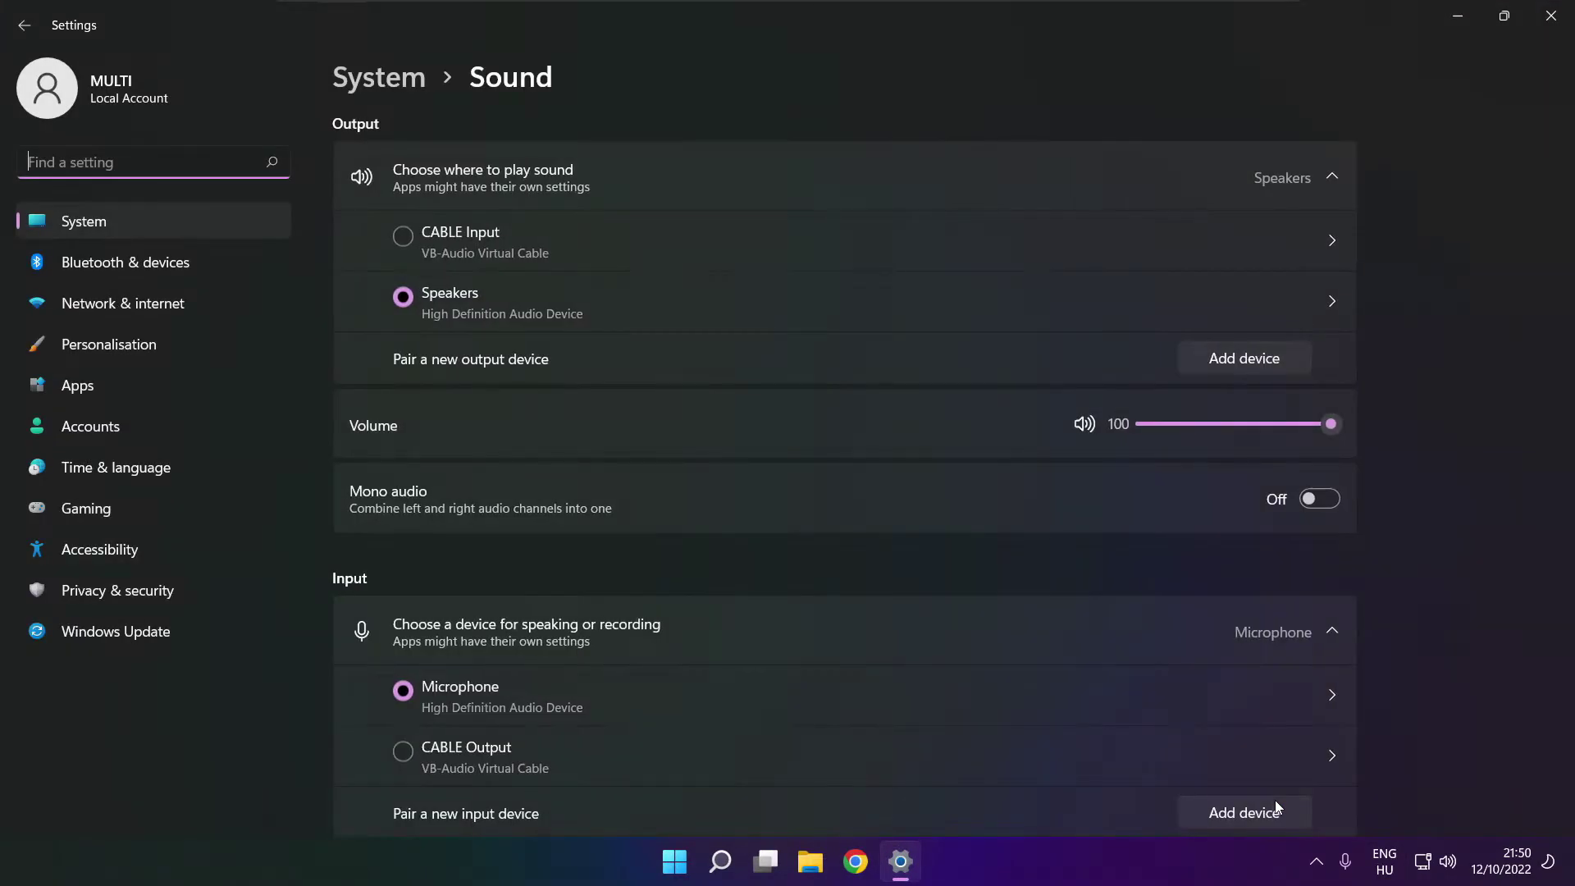
{"action": "left_click", "coordinate": [413, 297]}
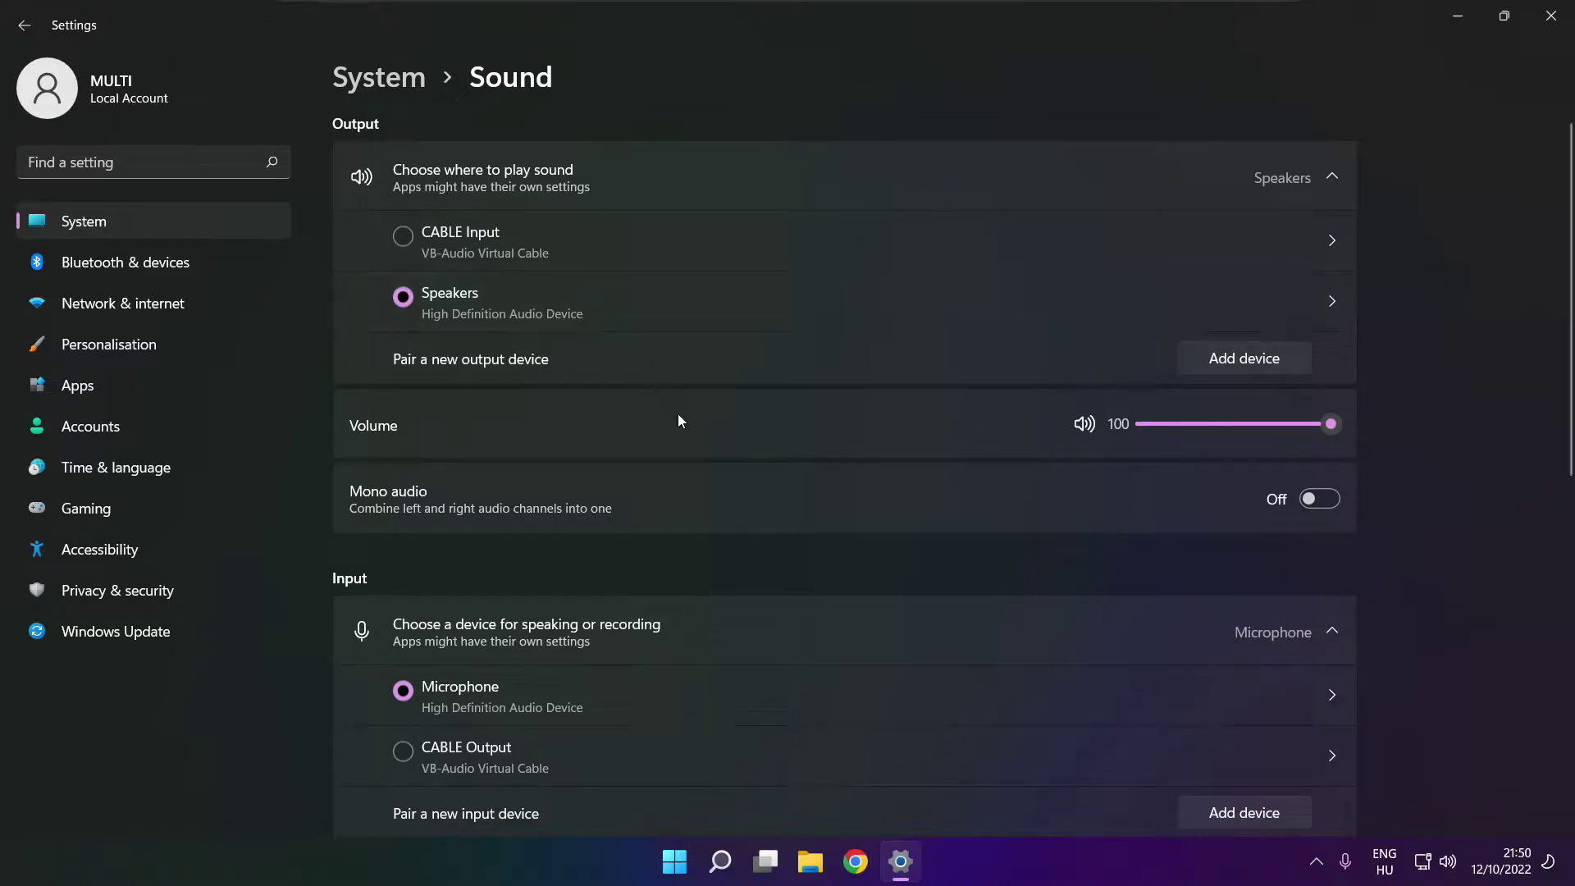
{"action": "mouse_move", "coordinate": [1331, 423]}
{"action": "left_mouse_down"}
{"action": "mouse_move", "coordinate": [1263, 423]}
{"action": "mouse_move", "coordinate": [1360, 423]}
{"action": "left_mouse_up"}
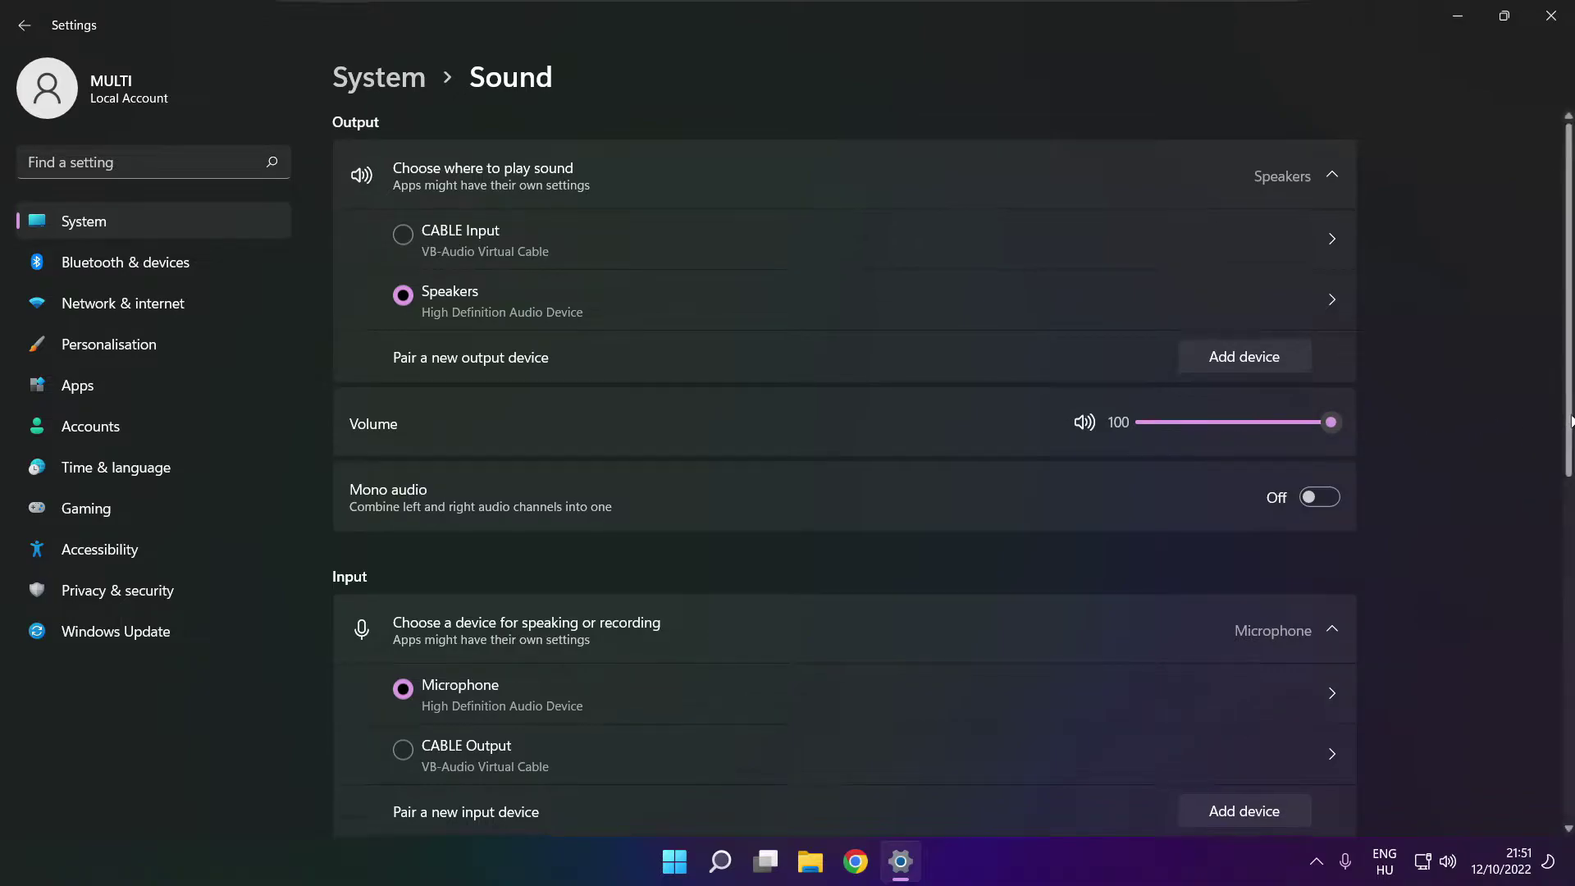
Step: Bring up the classic Sound dialog via More sound settings to list all playback devices
{"action": "scroll", "coordinate": [1567, 540], "scroll_direction": "down", "scroll_amount": 3}
{"action": "left_click_drag", "start_coordinate": [1567, 540], "coordinate": [1563, 686]}
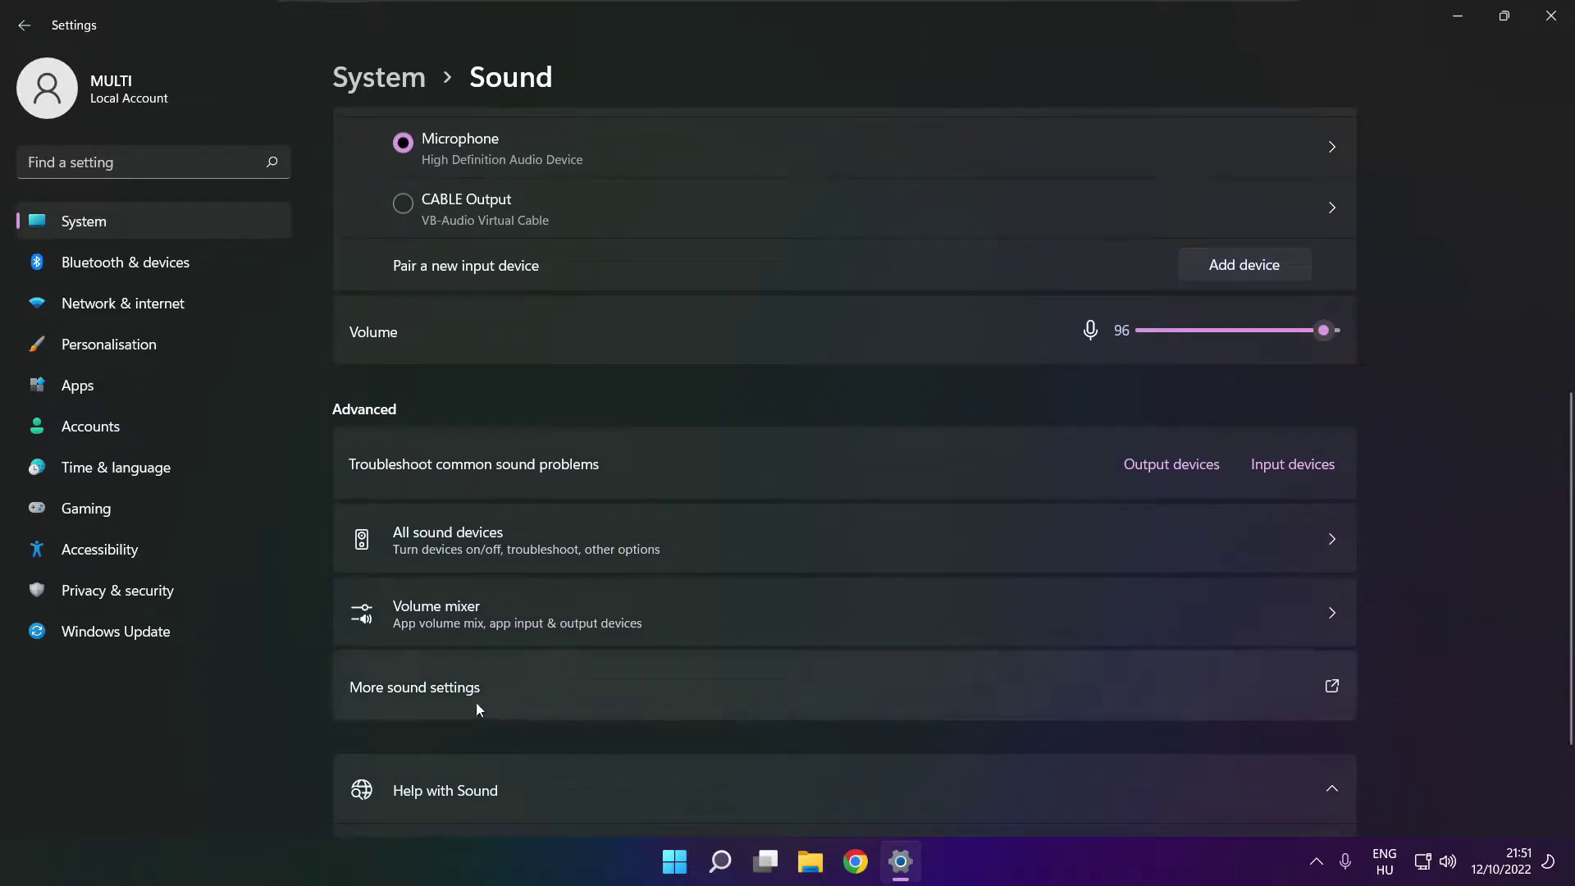
{"action": "left_click", "coordinate": [647, 694]}
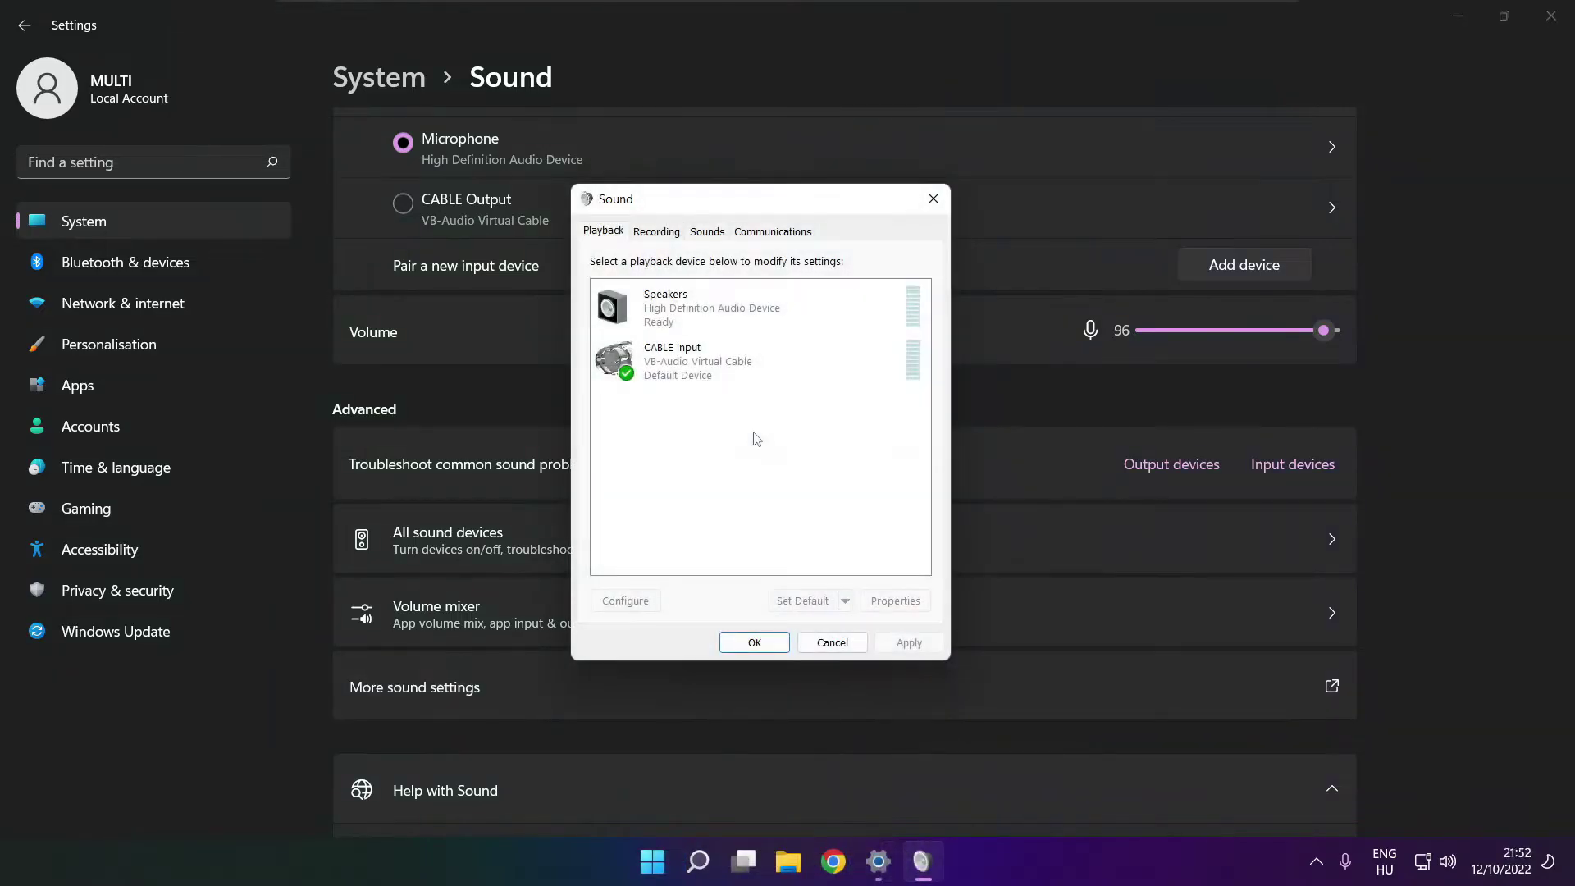
Step: Disable the CABLE Input virtual cable on the Playback tab
{"action": "left_click", "coordinate": [676, 377]}
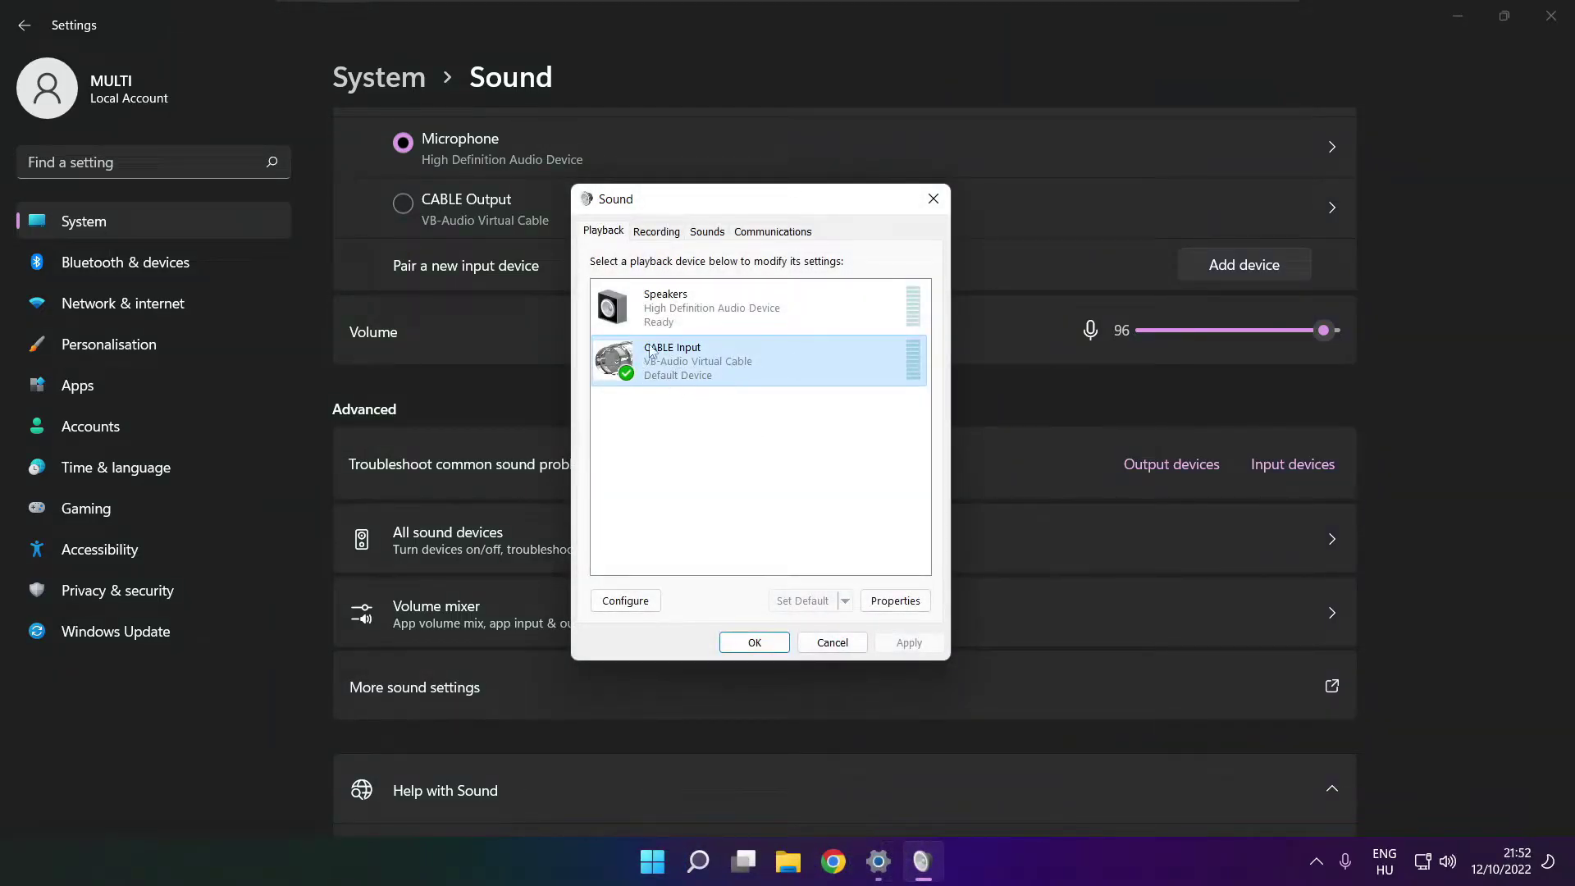
{"action": "right_click", "coordinate": [834, 364]}
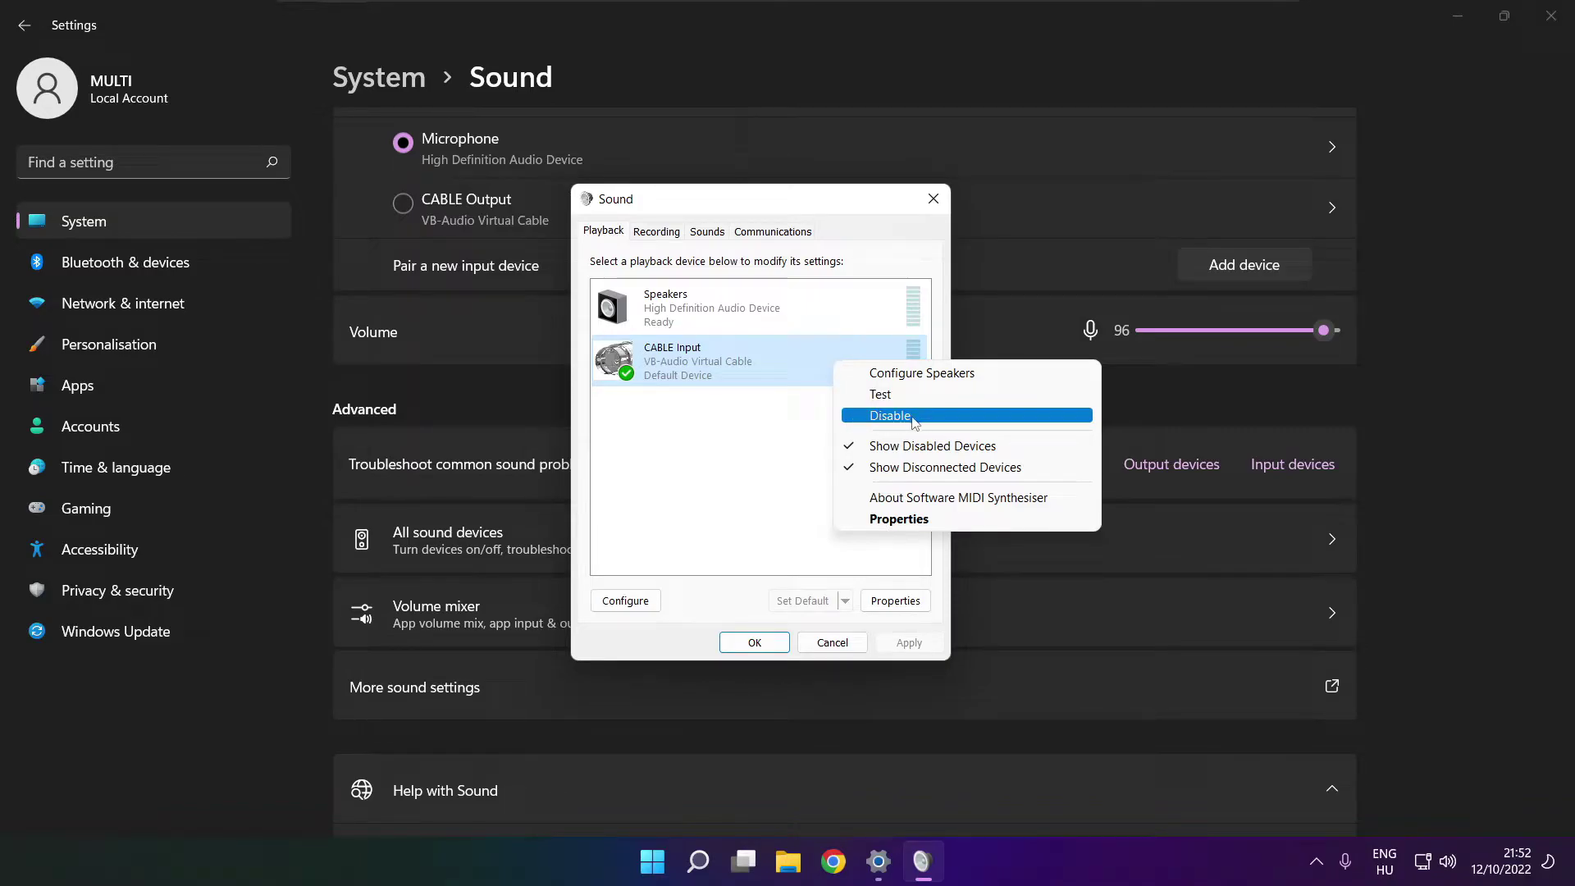
{"action": "left_click", "coordinate": [880, 417]}
Step: Launch the Configure Speakers setup wizard for the Speakers device
{"action": "left_click", "coordinate": [687, 316]}
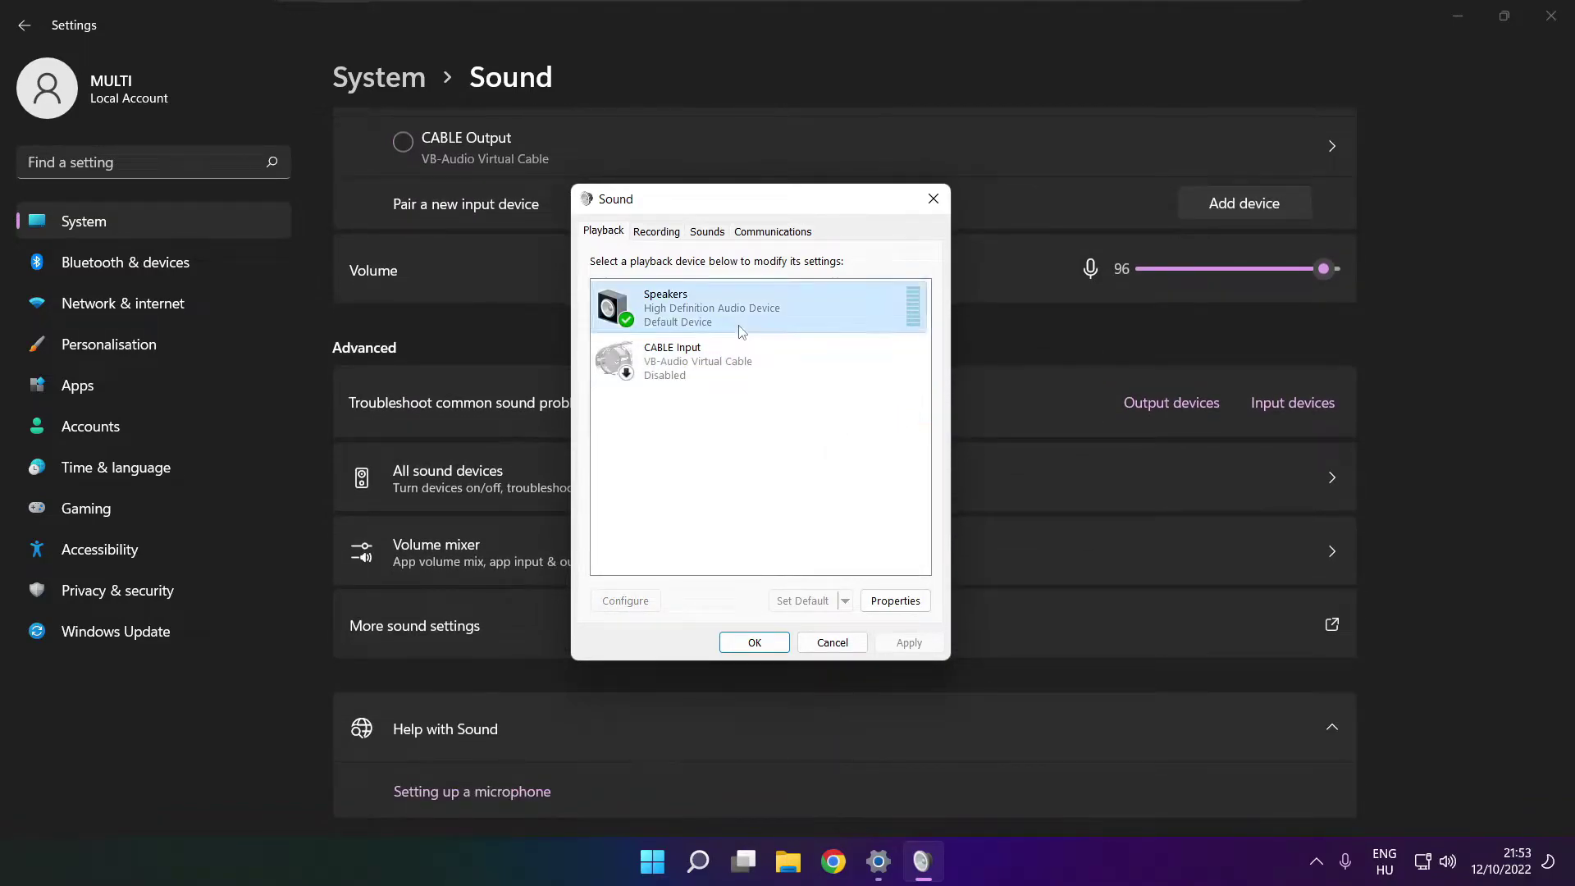
{"action": "right_click", "coordinate": [763, 314]}
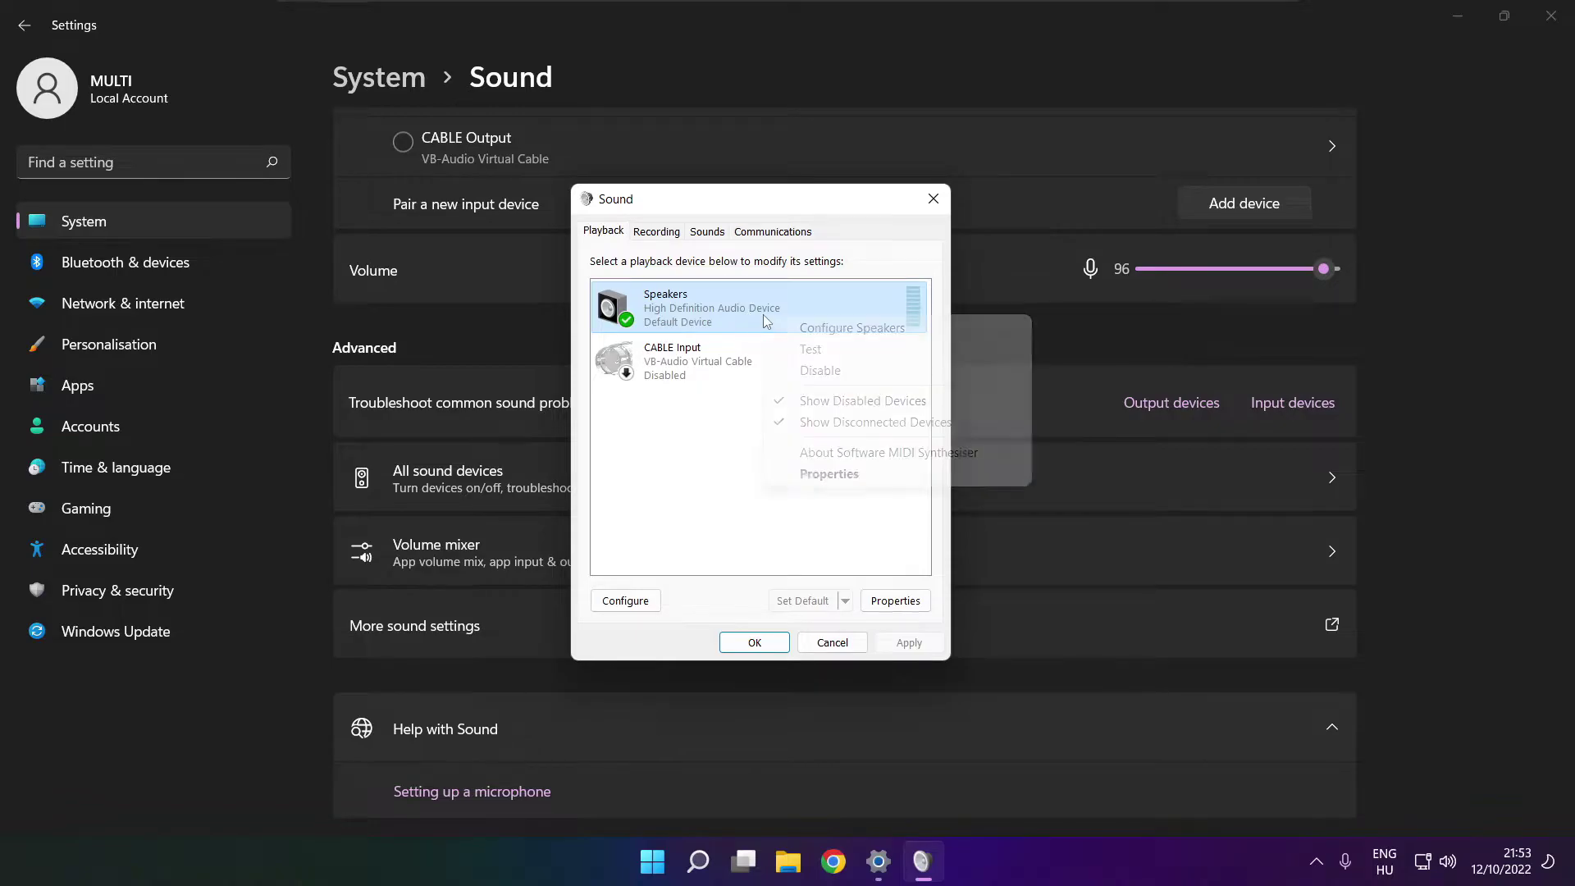
{"action": "left_click", "coordinate": [866, 330]}
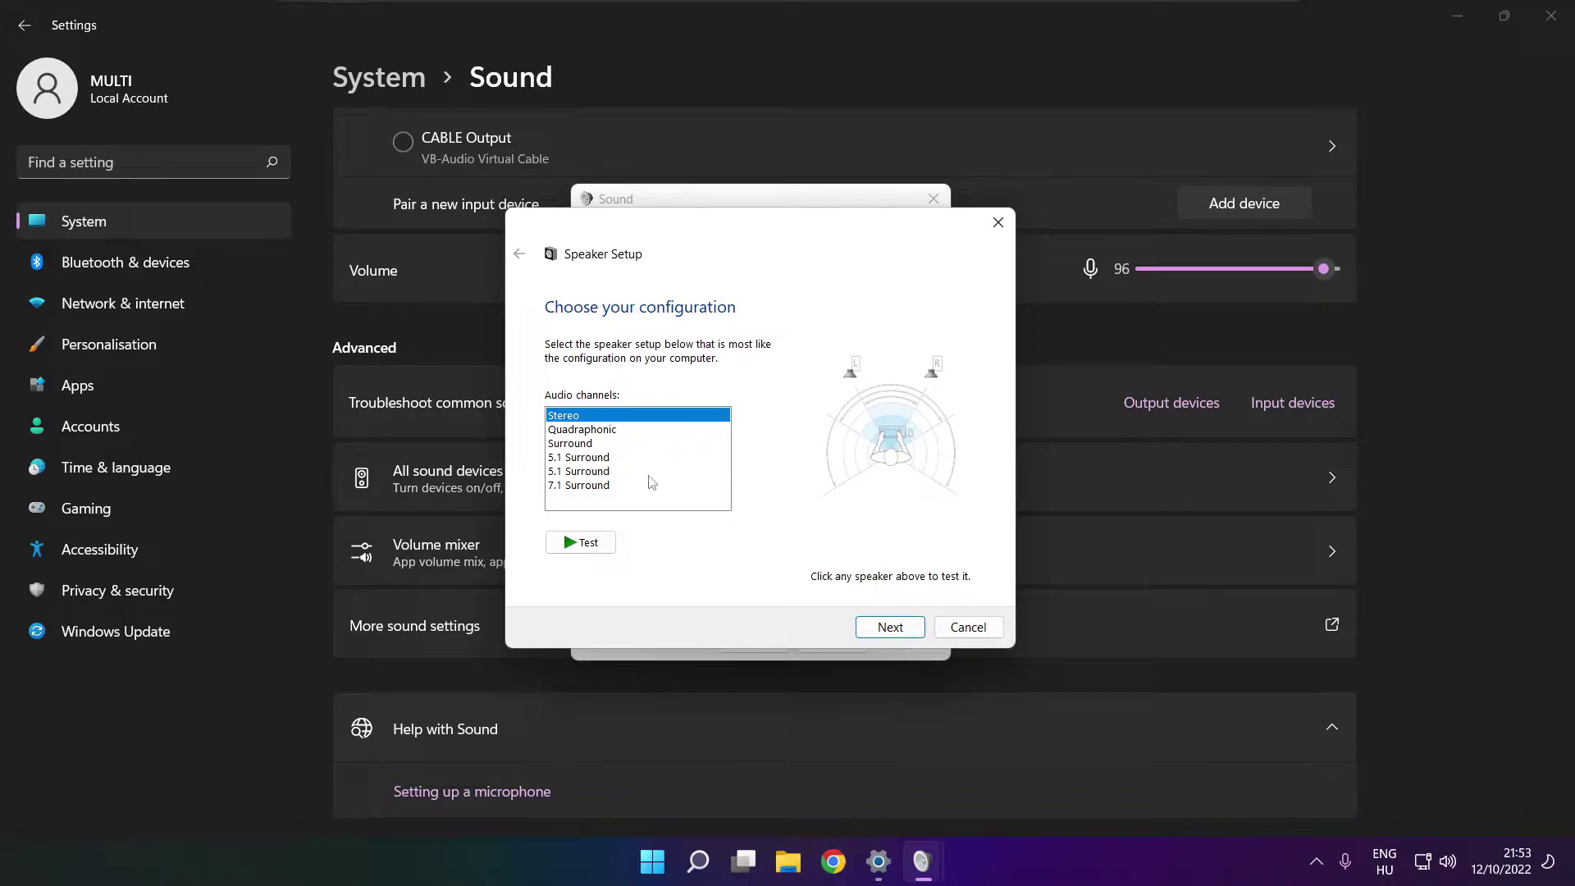
Step: Set Speakers to 7.1 Surround, keeping all optional and full-range speakers, and finish the wizard
{"action": "left_click", "coordinate": [586, 486]}
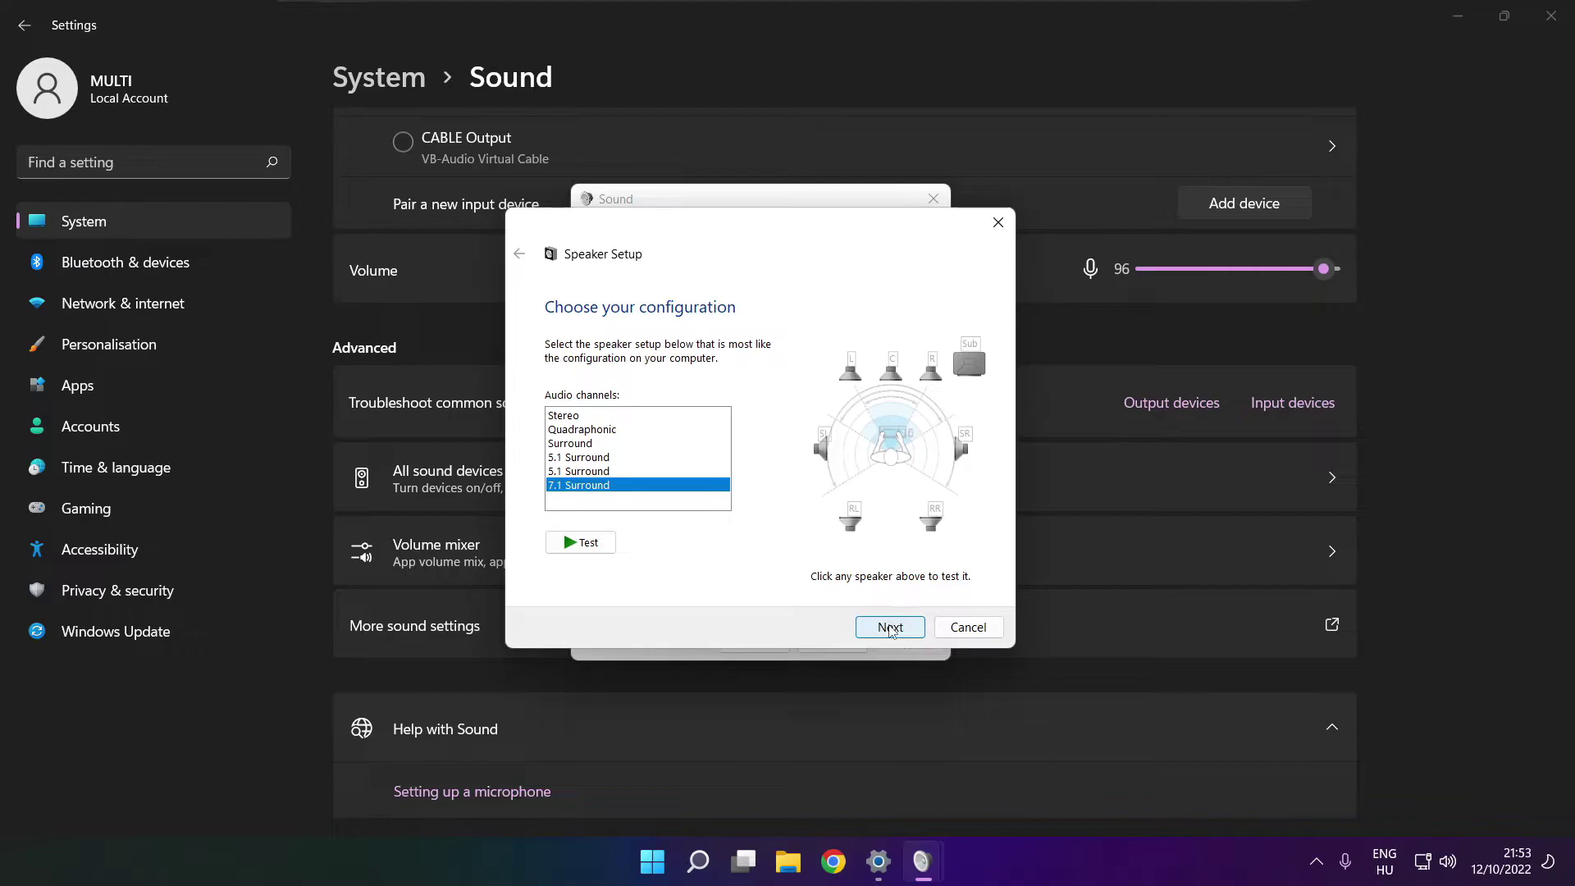
{"action": "left_click", "coordinate": [890, 629]}
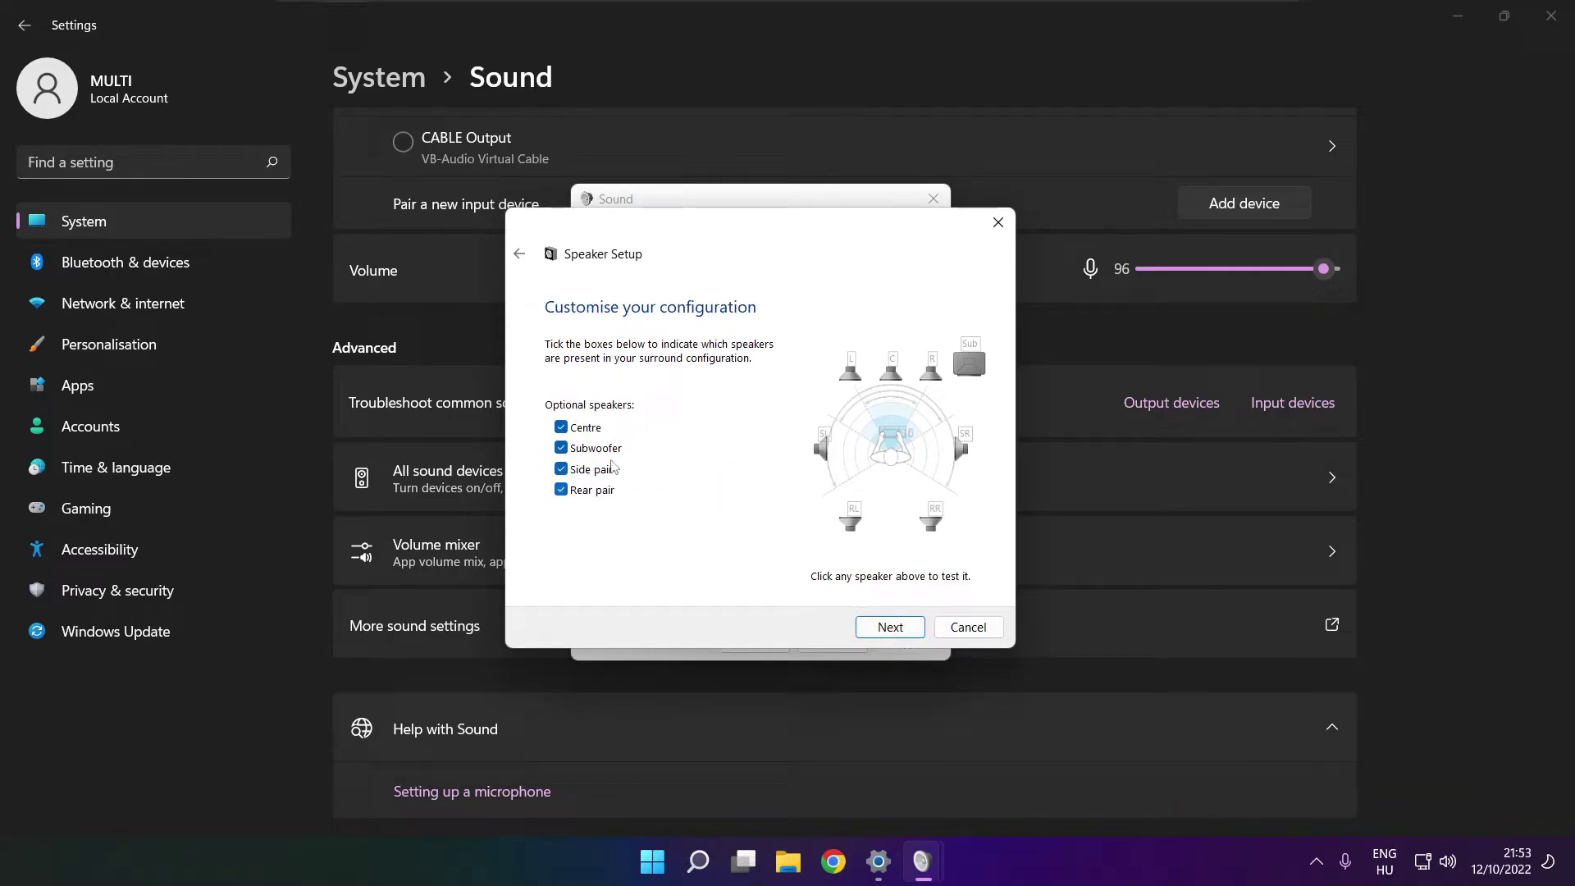
{"action": "left_click", "coordinate": [885, 628]}
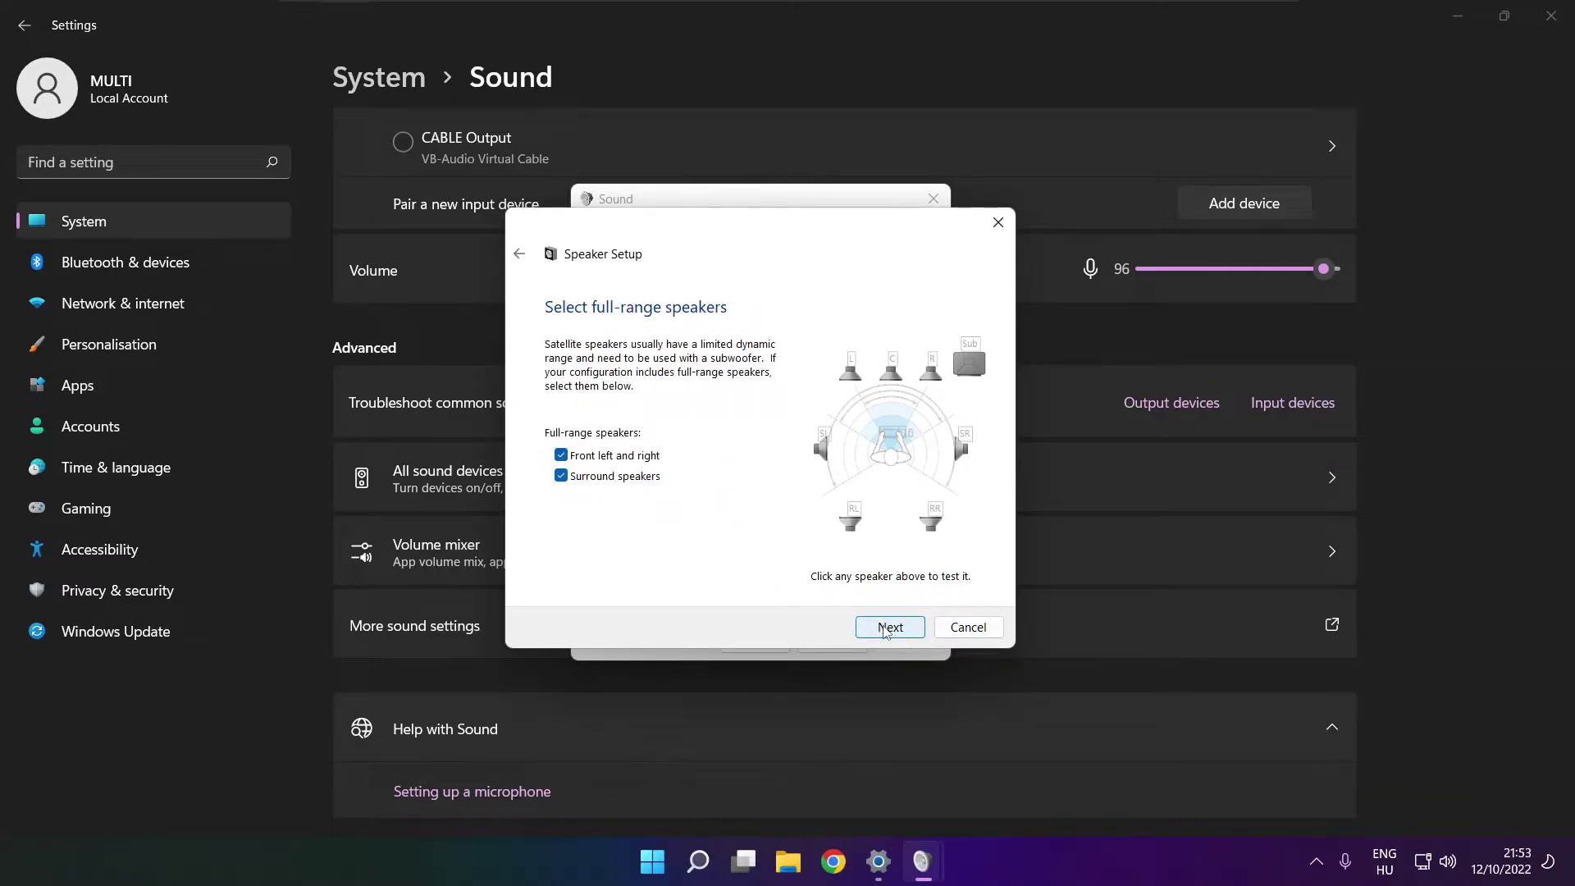
{"action": "left_click", "coordinate": [885, 629]}
{"action": "left_click", "coordinate": [885, 628]}
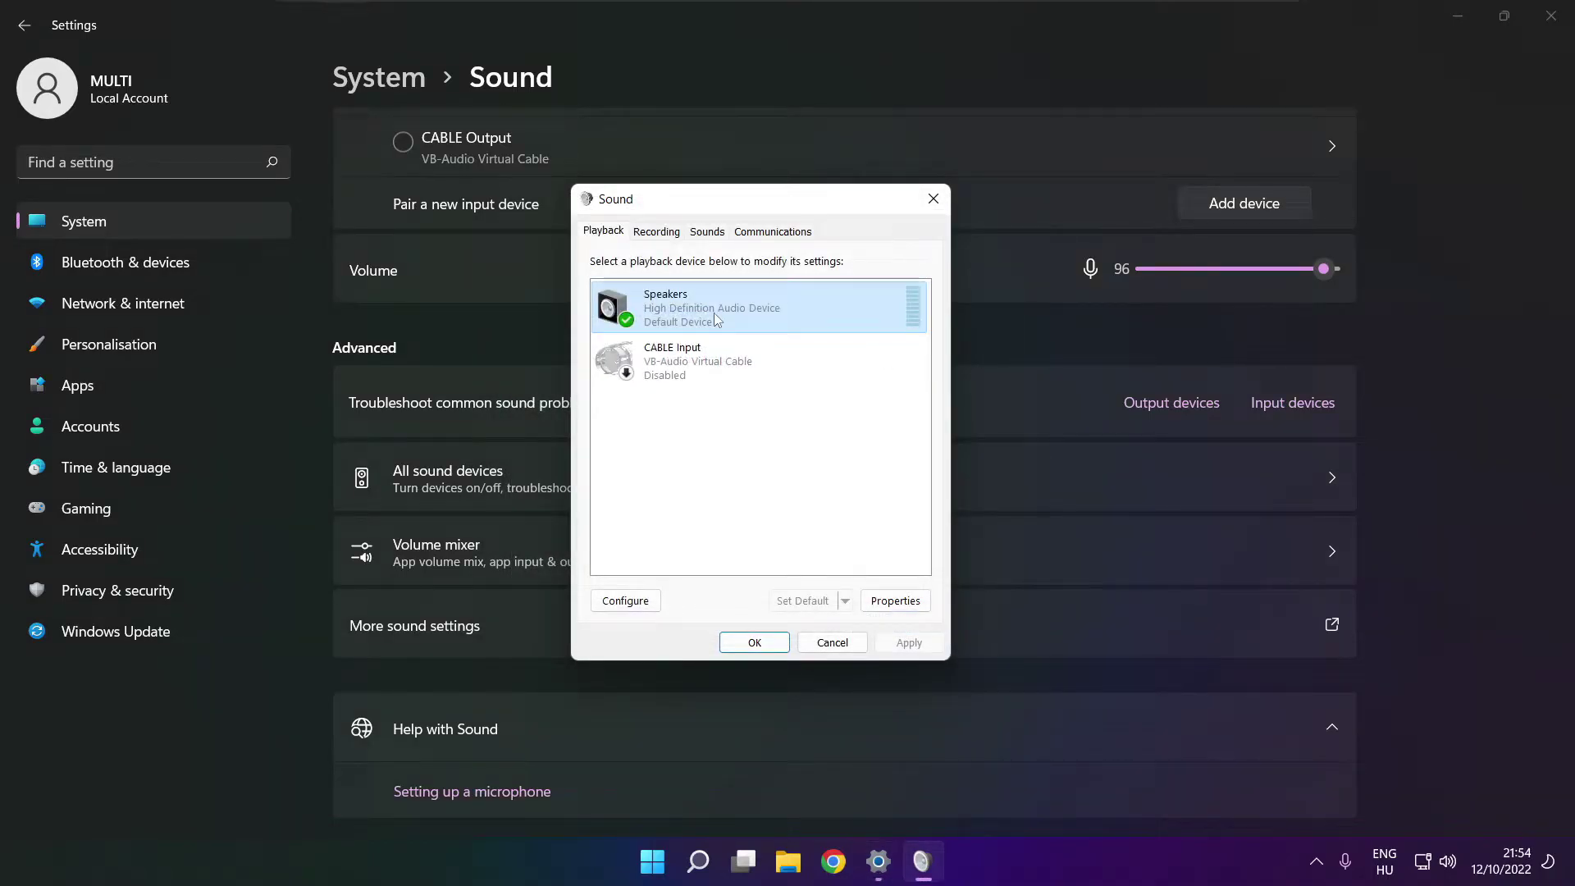
Step: Disable all enhancements in the Speakers properties and apply the change
{"action": "left_click", "coordinate": [895, 601]}
{"action": "left_click_drag", "start_coordinate": [742, 277], "coordinate": [710, 227]}
{"action": "left_click", "coordinate": [645, 255]}
{"action": "left_click", "coordinate": [691, 260]}
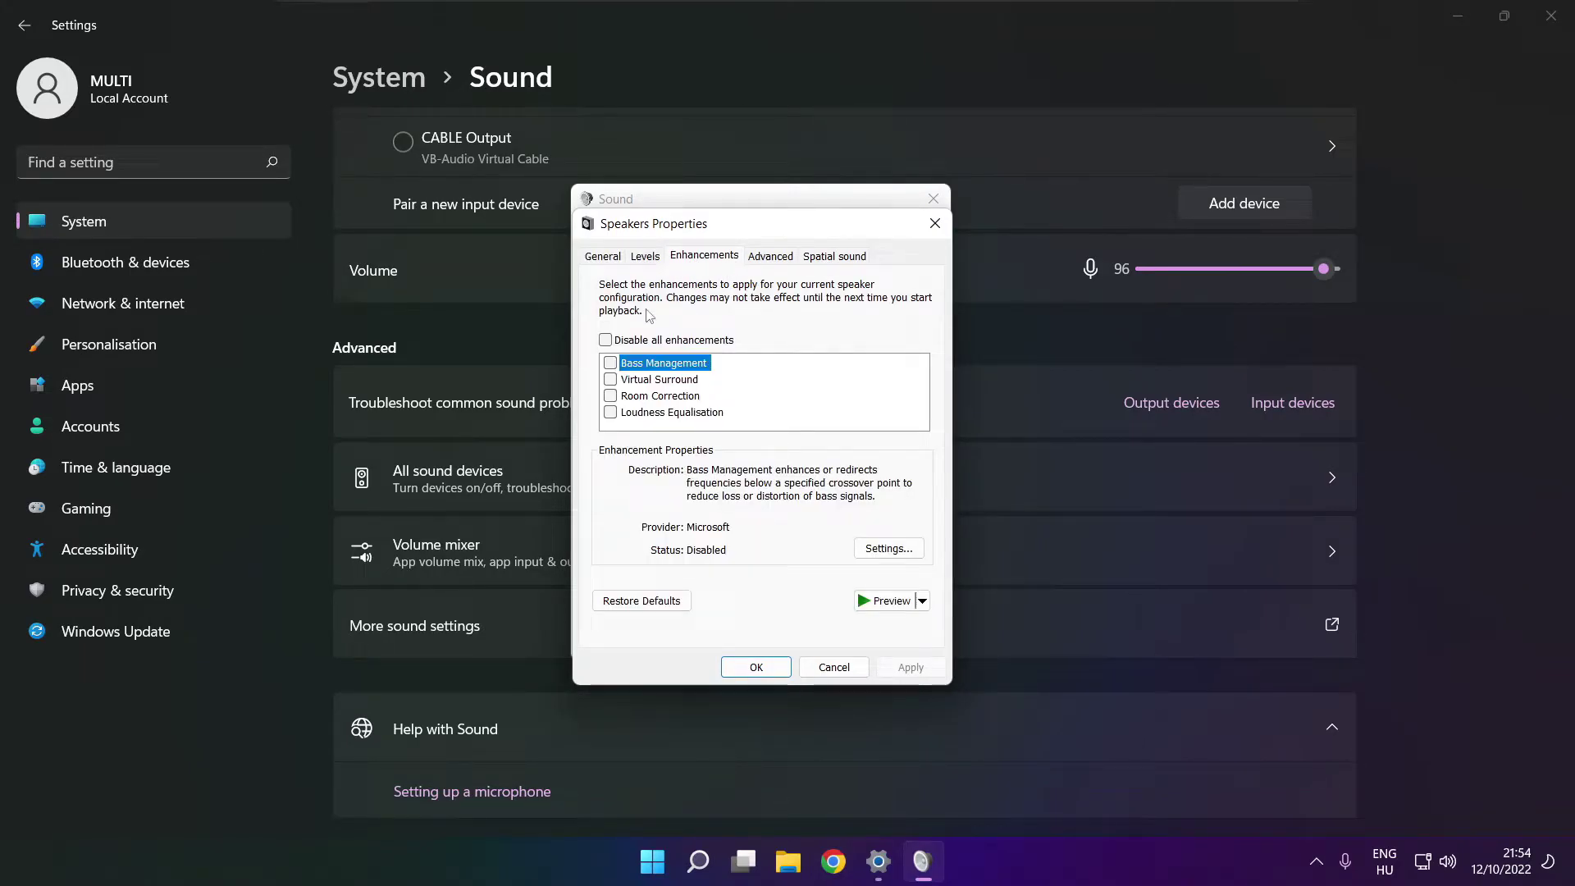
{"action": "left_click", "coordinate": [605, 341]}
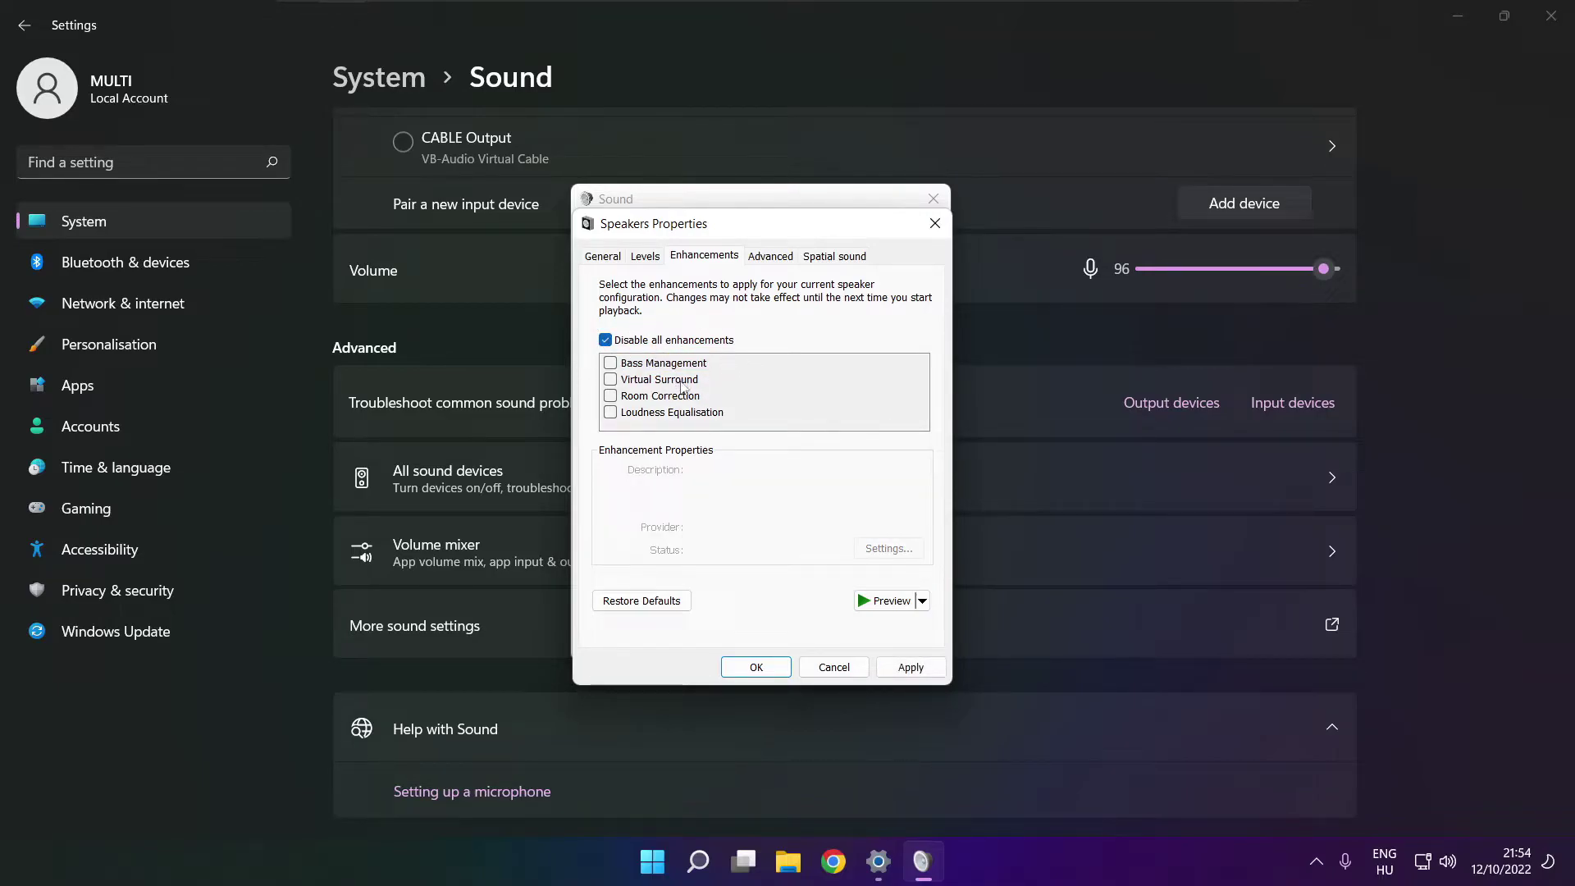
{"action": "left_click", "coordinate": [927, 673]}
Step: Keep the Speakers default format at 16 bit, 48000 Hz and close both Sound dialogs with OK
{"action": "left_click", "coordinate": [768, 258]}
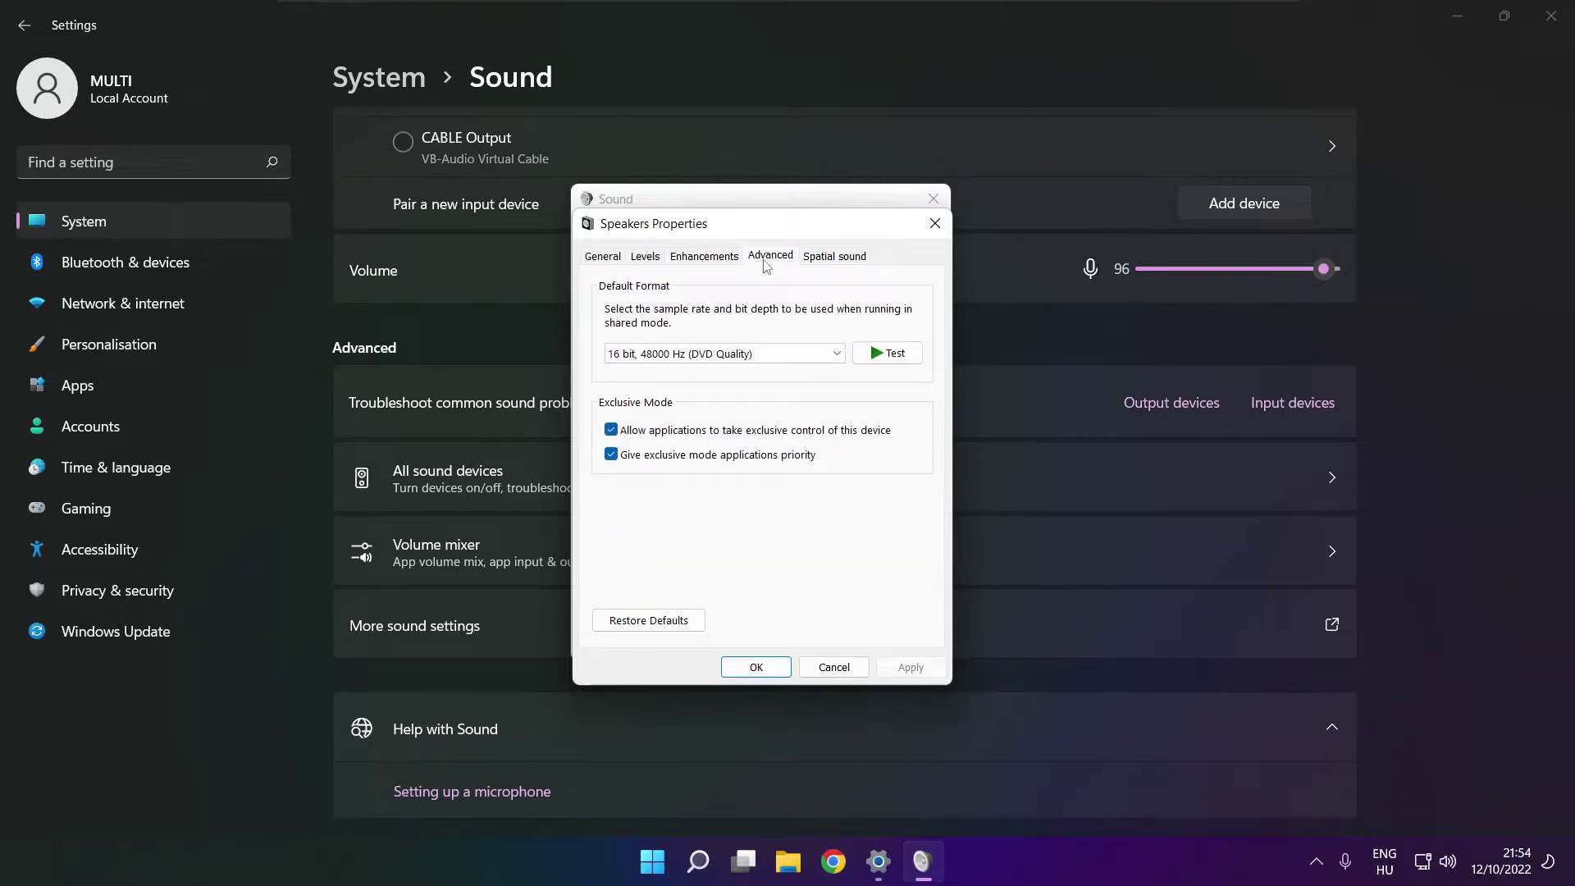
{"action": "left_click", "coordinate": [836, 354]}
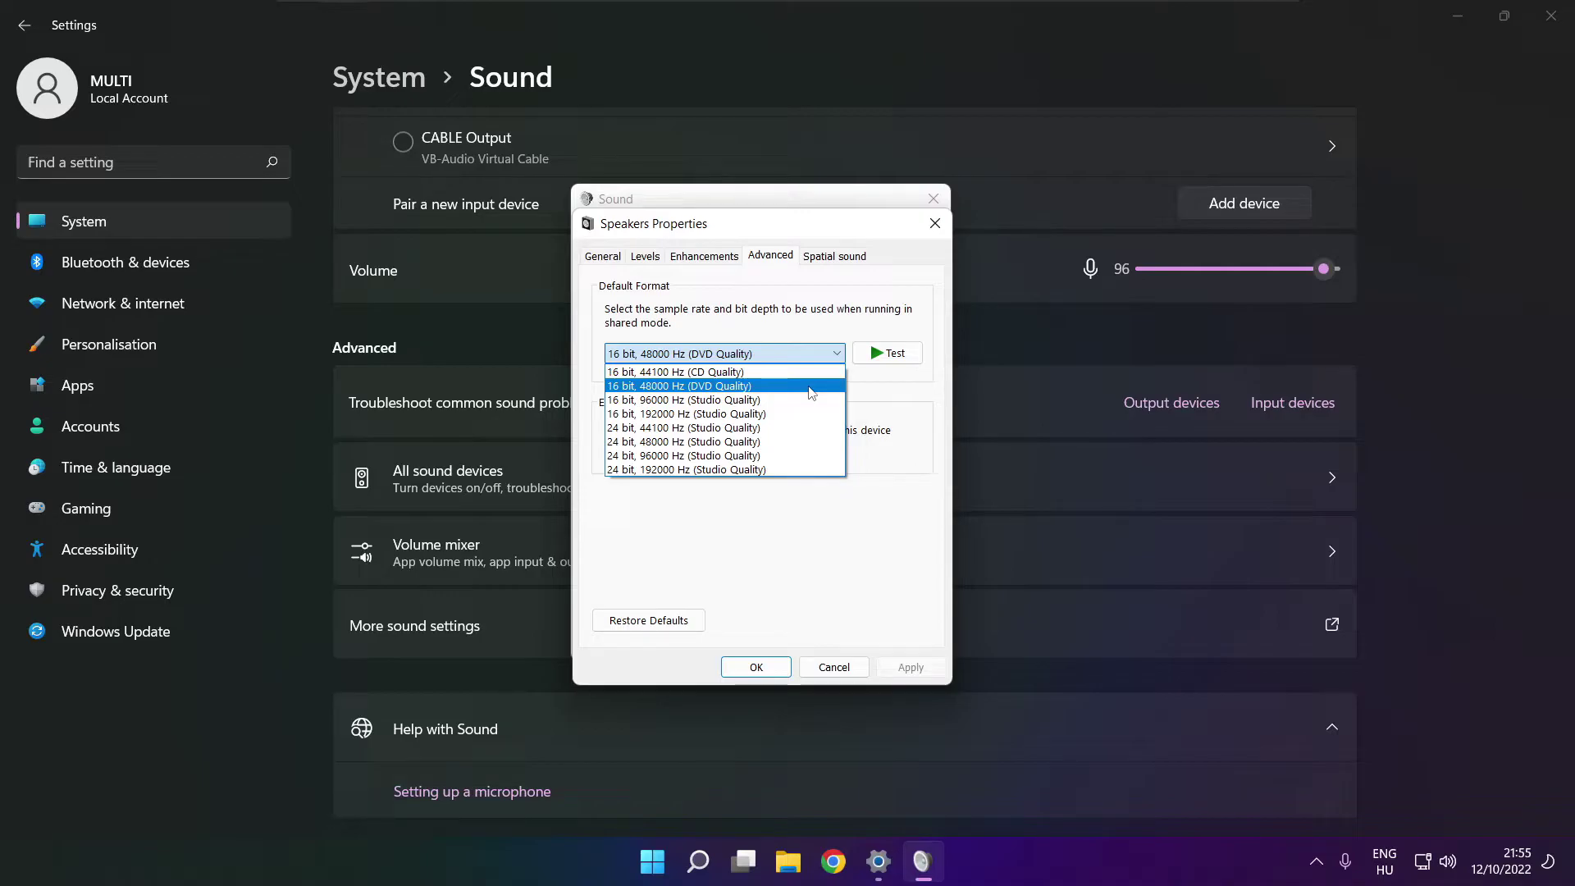
{"action": "left_click", "coordinate": [810, 392]}
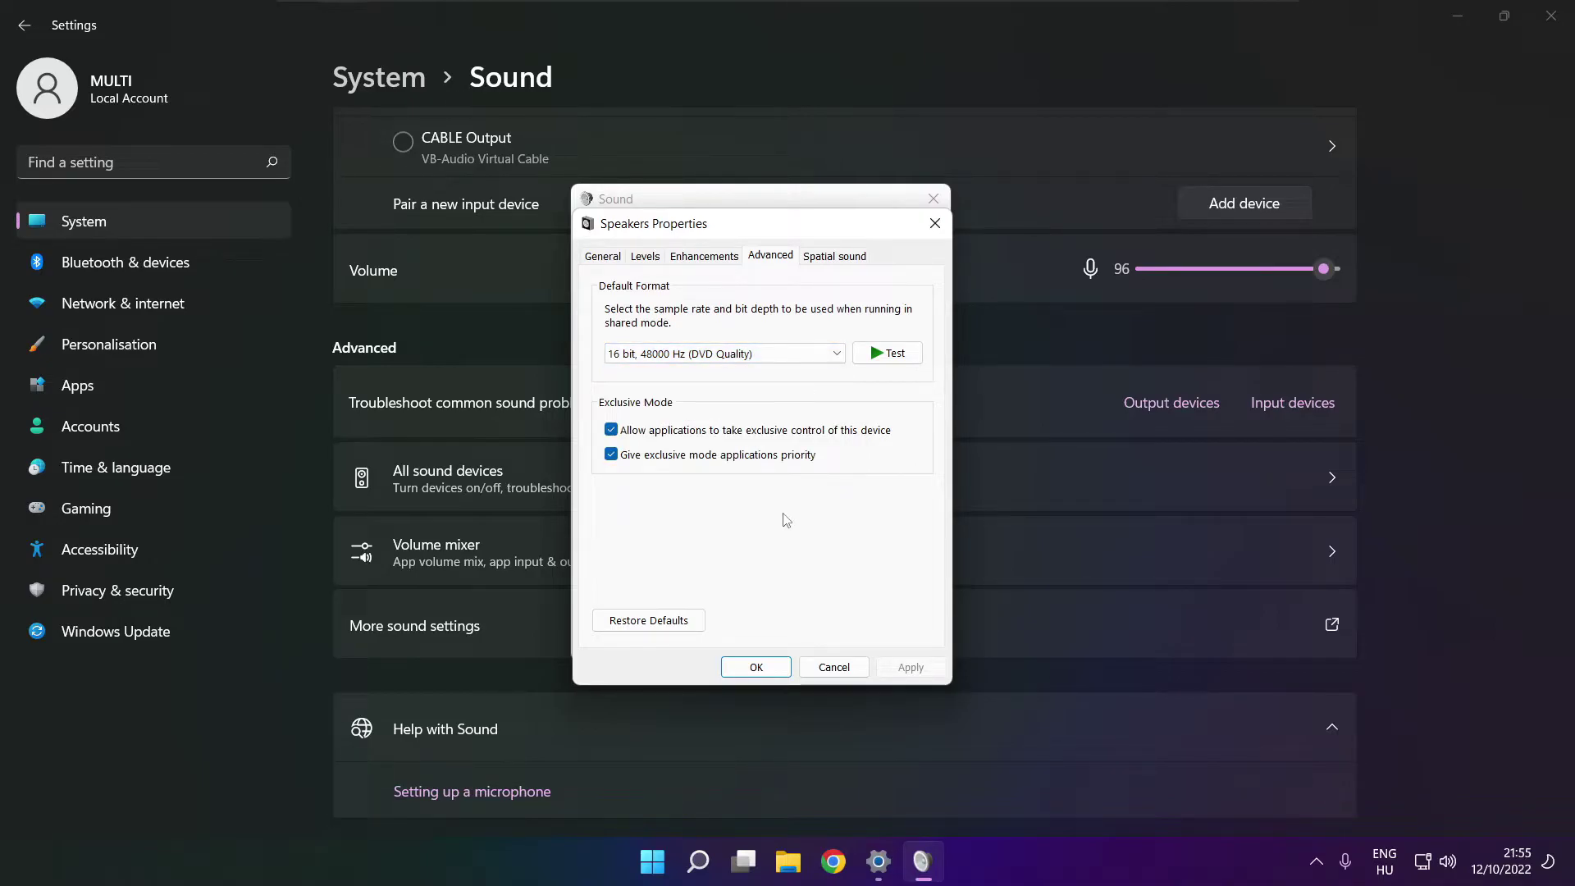
{"action": "left_click", "coordinate": [756, 666]}
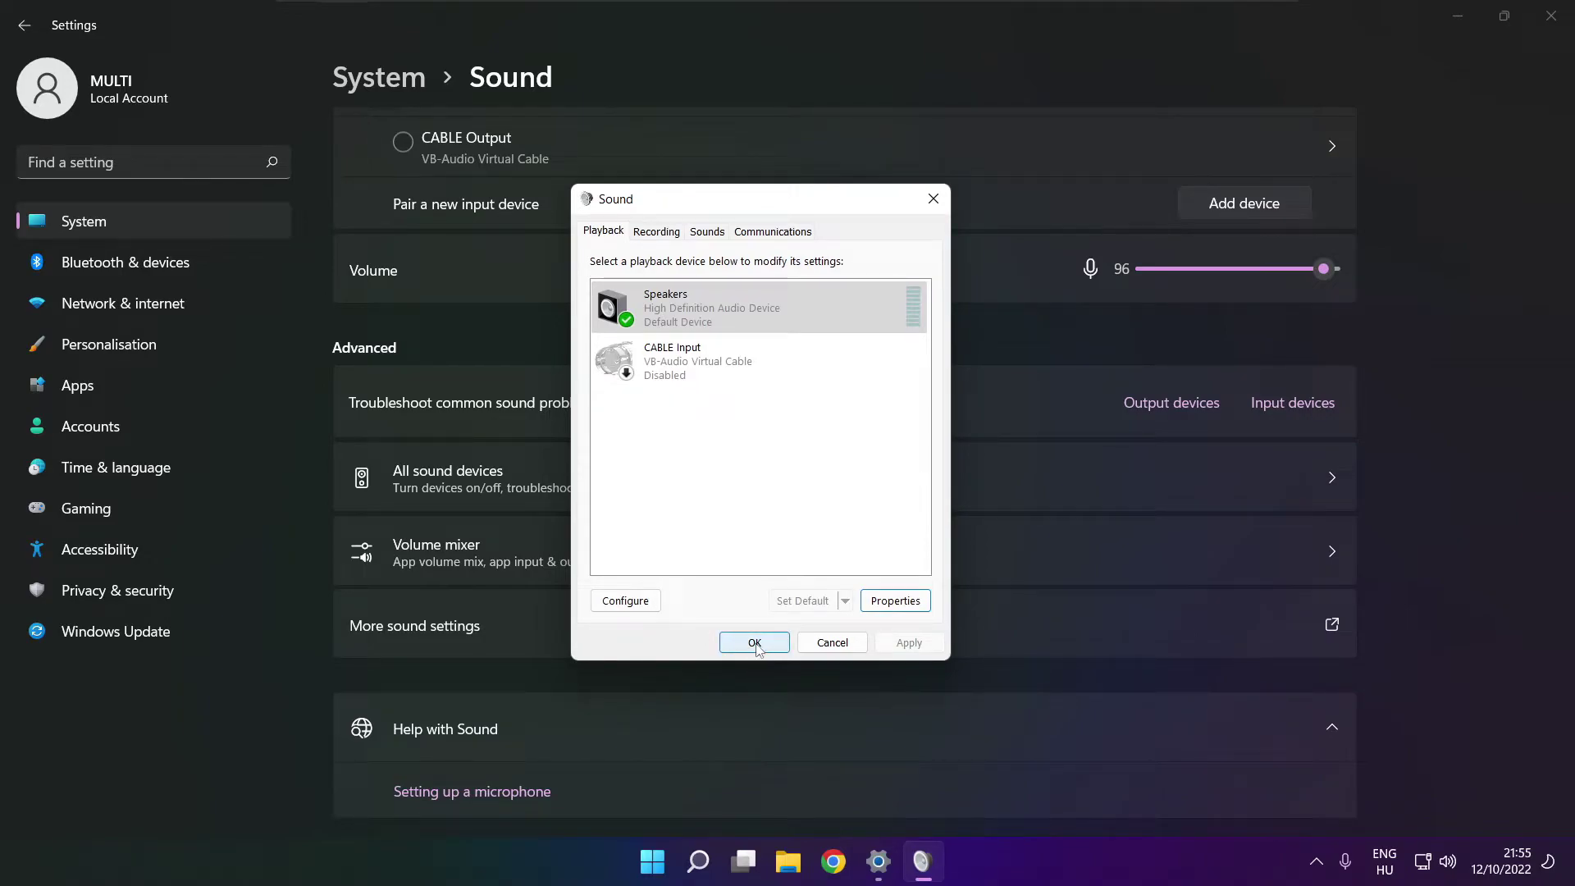
{"action": "left_click", "coordinate": [754, 644]}
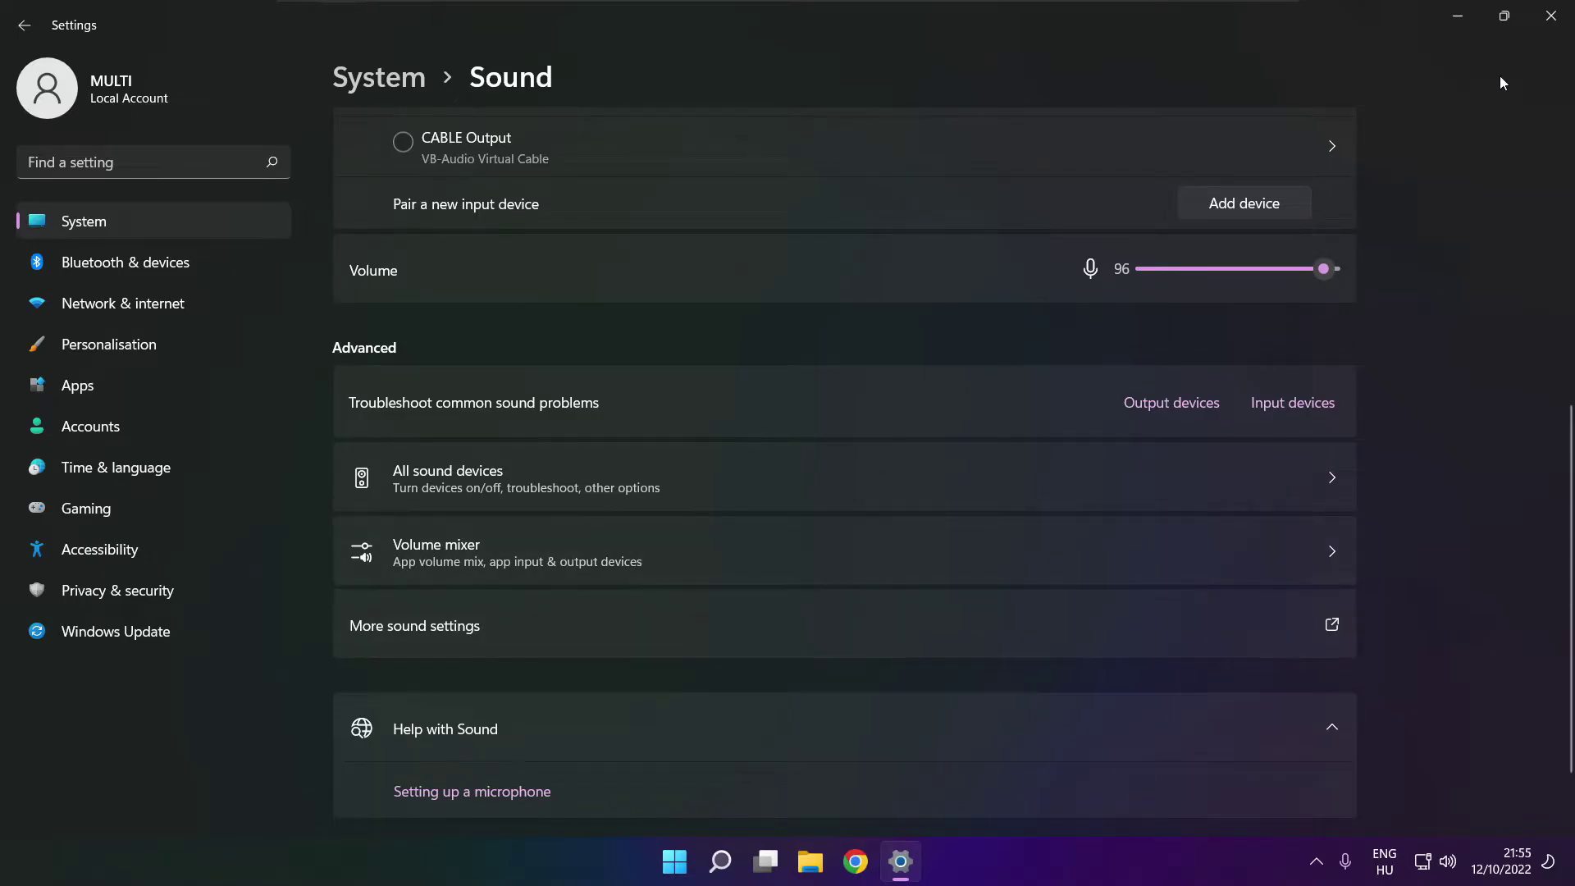
Step: Close Settings, check the Start menu power options, then bring up the Windows search panel
{"action": "left_click", "coordinate": [1569, 27]}
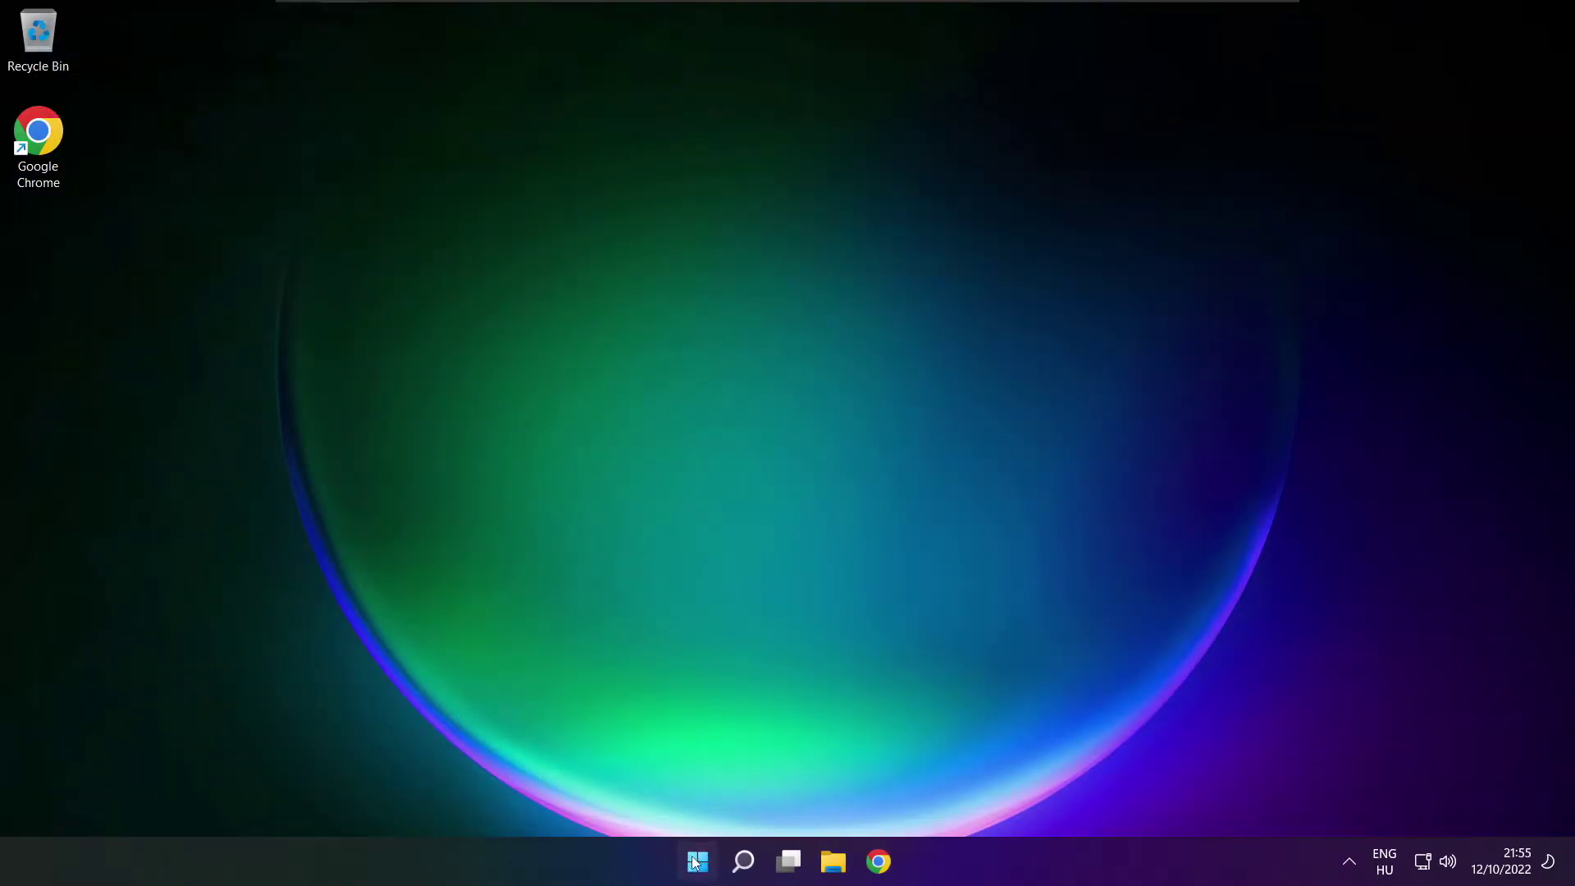
{"action": "left_click", "coordinate": [697, 861]}
{"action": "left_click", "coordinate": [1042, 792]}
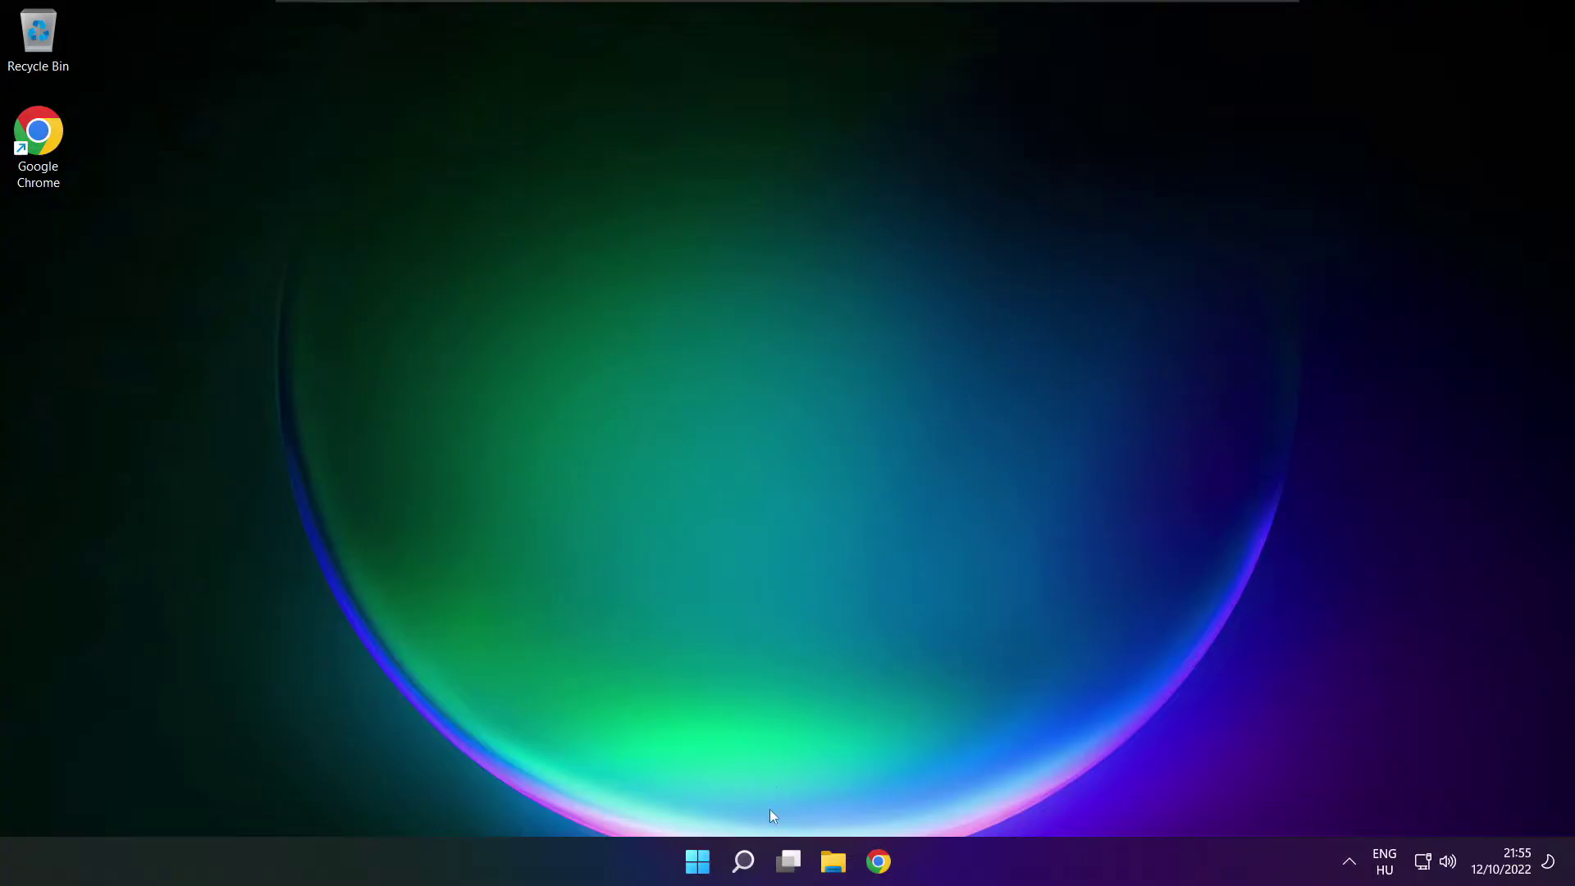
{"action": "left_click", "coordinate": [743, 862]}
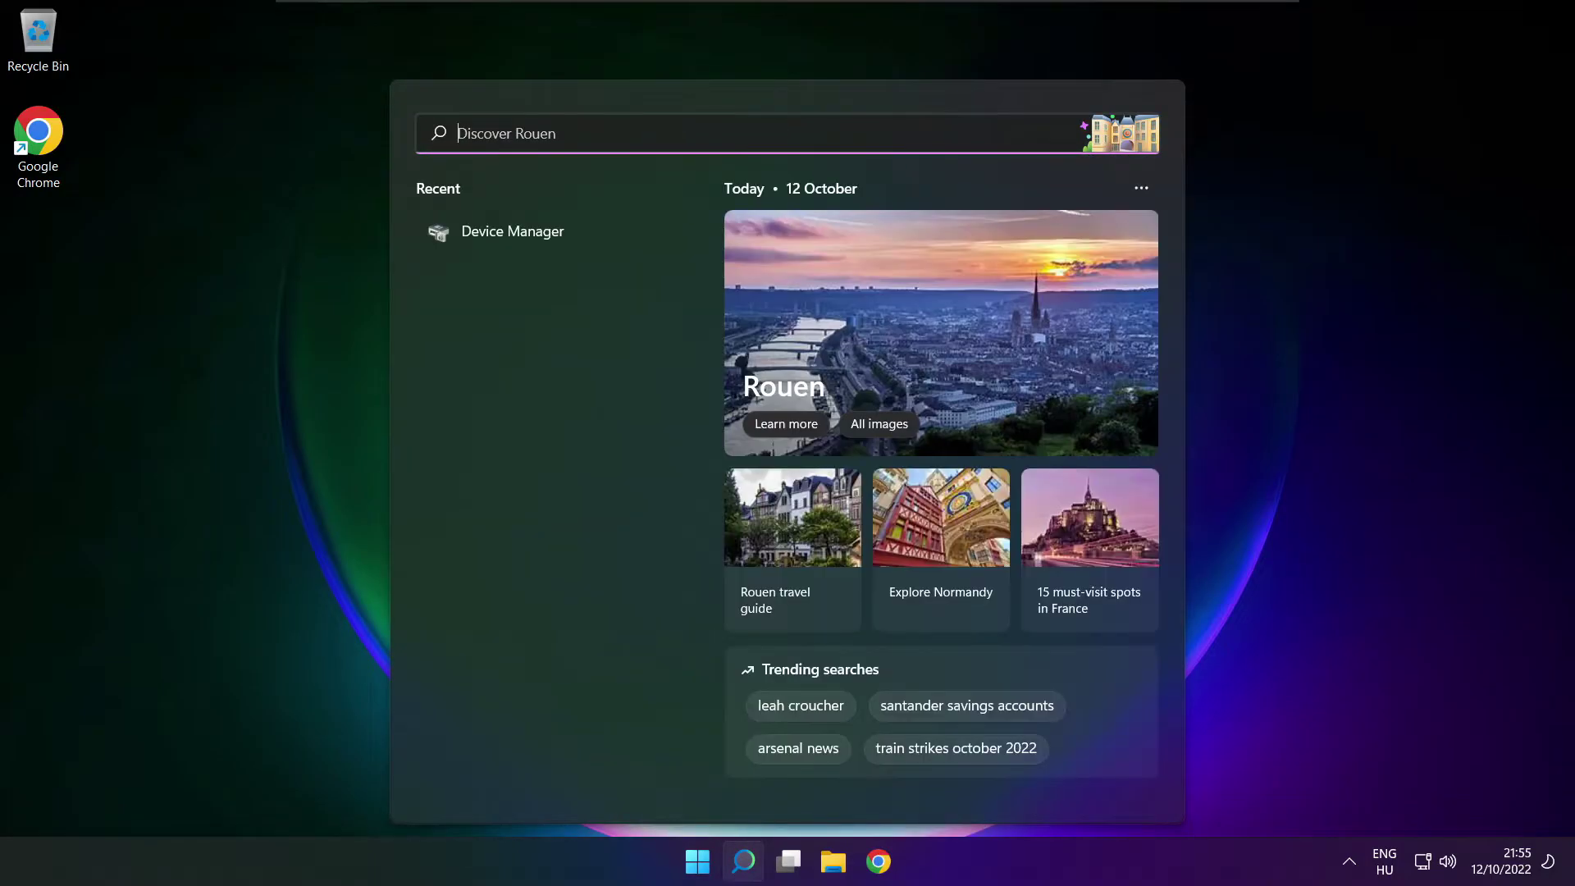
Step: Search for 'device manager', launch Device Manager, and centre its window
{"action": "type", "text": "device manager"}
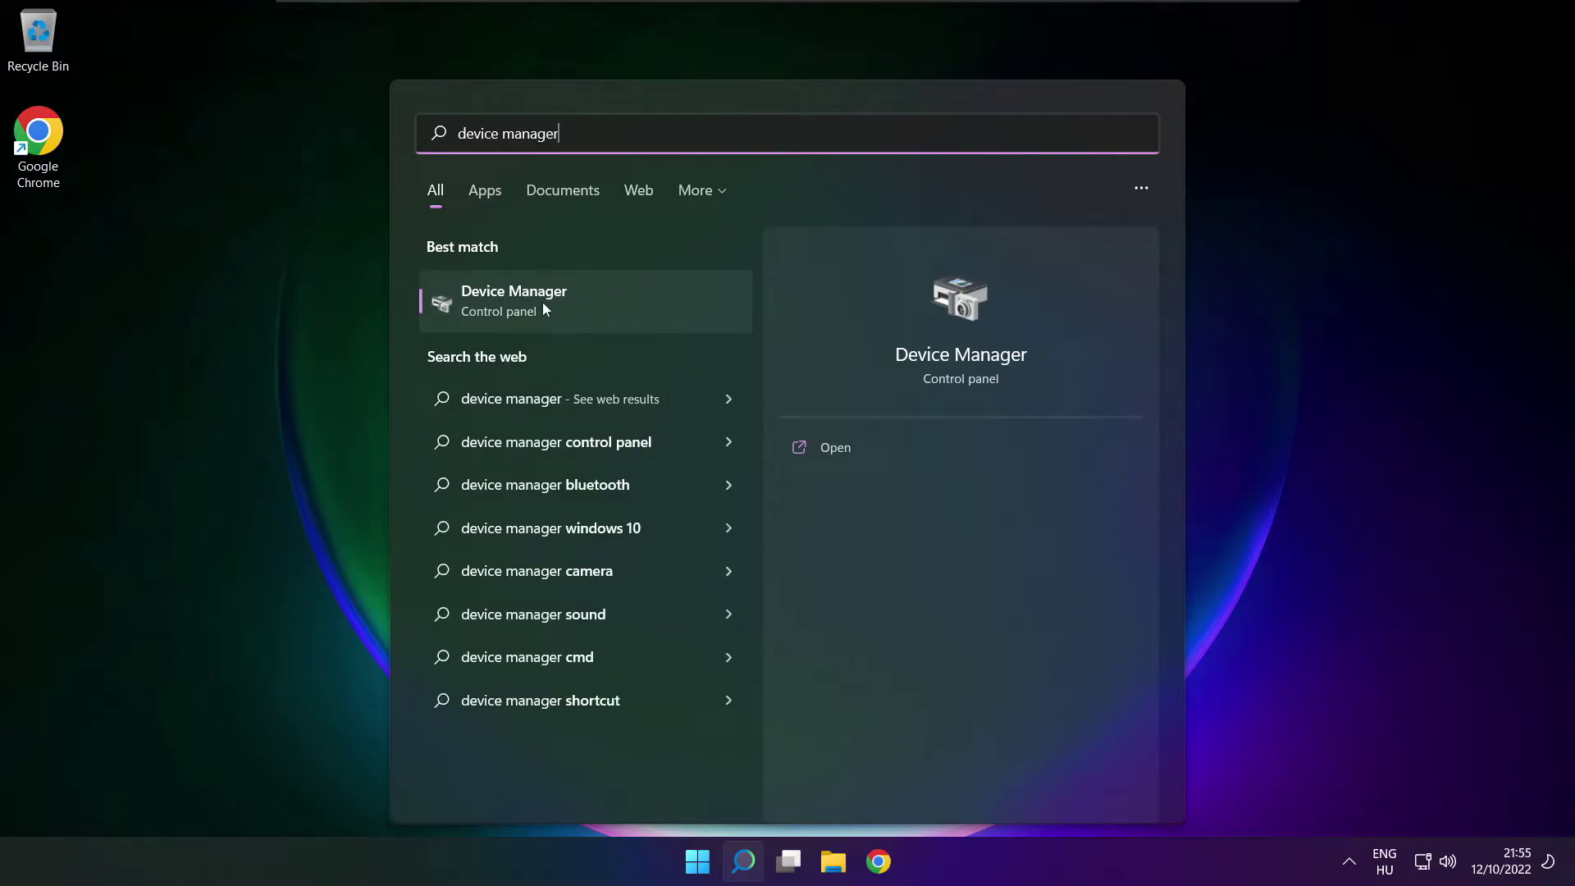
{"action": "left_click", "coordinate": [608, 305]}
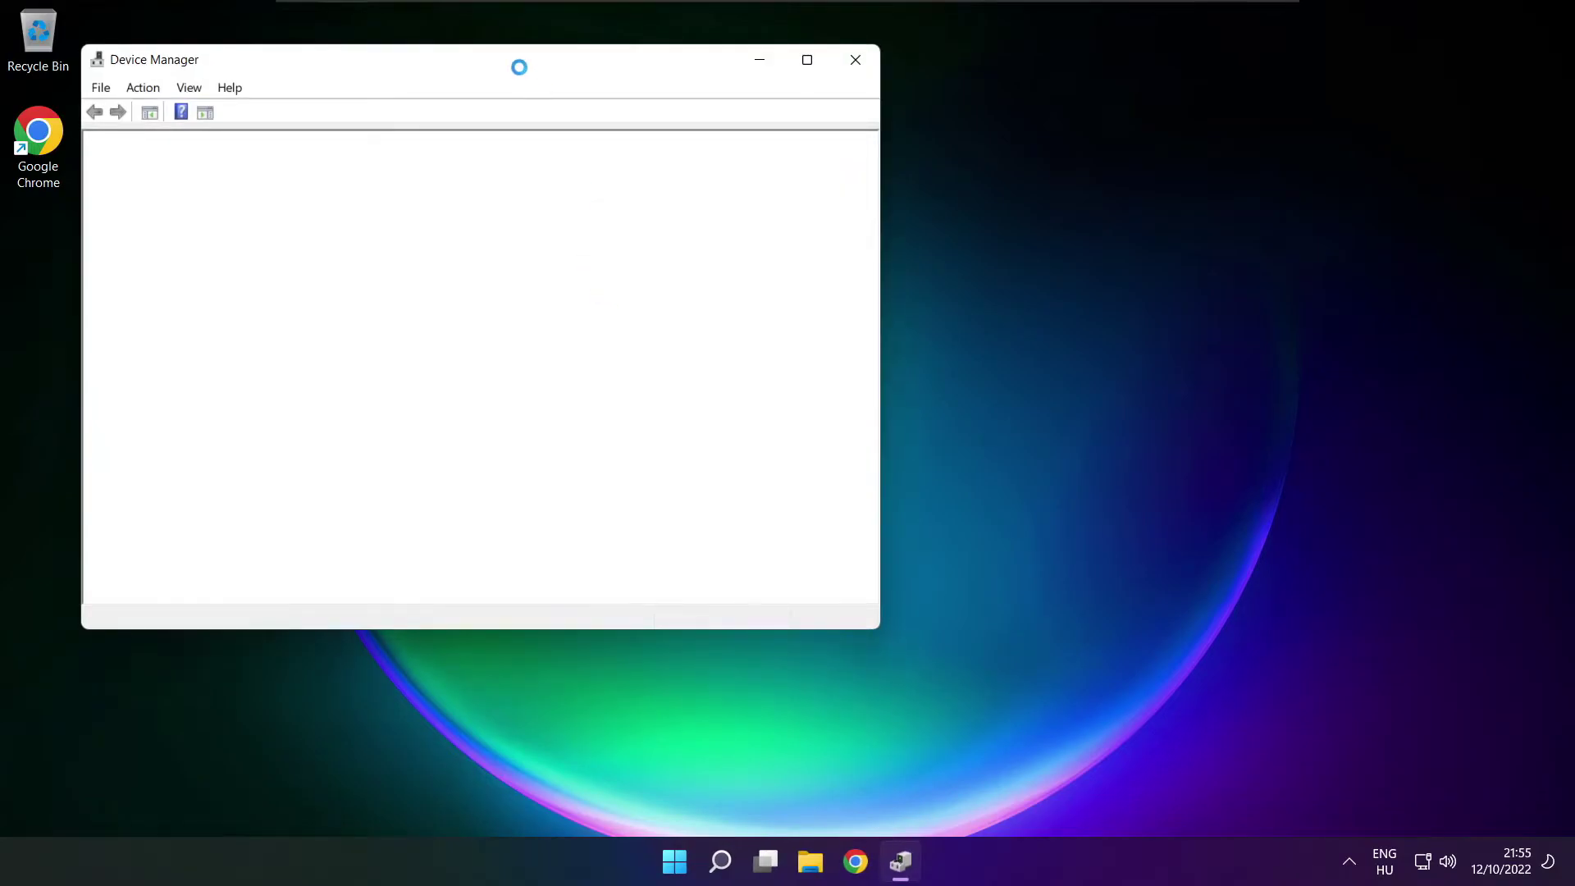
{"action": "left_click_drag", "start_coordinate": [489, 60], "coordinate": [823, 147]}
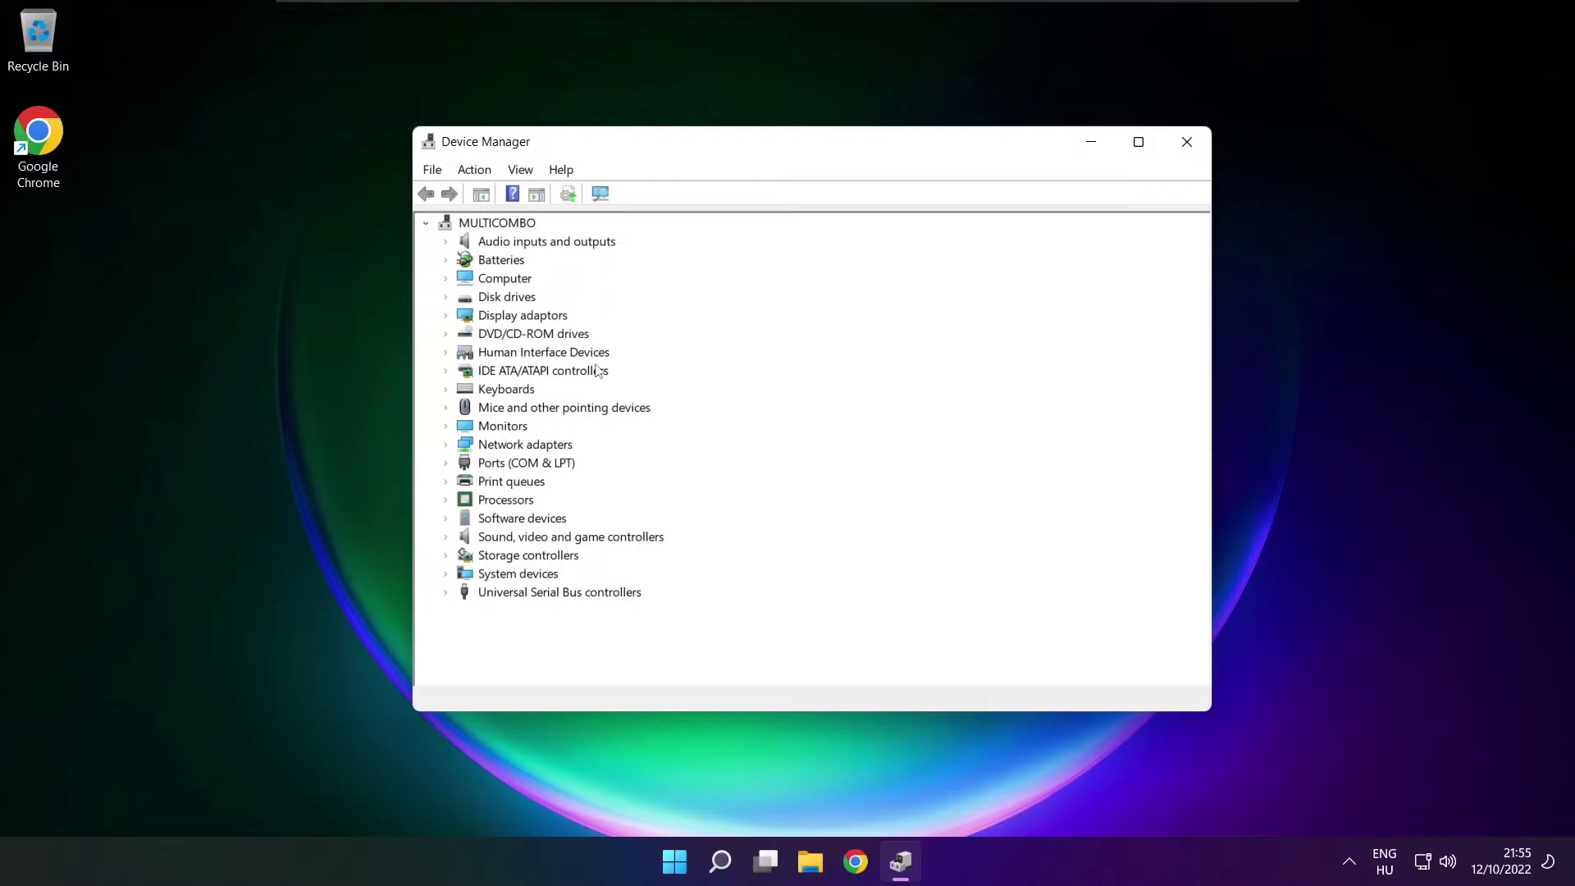
Step: Expand Sound, video and game controllers and bring up actions for High Definition Audio Device
{"action": "left_click", "coordinate": [482, 540]}
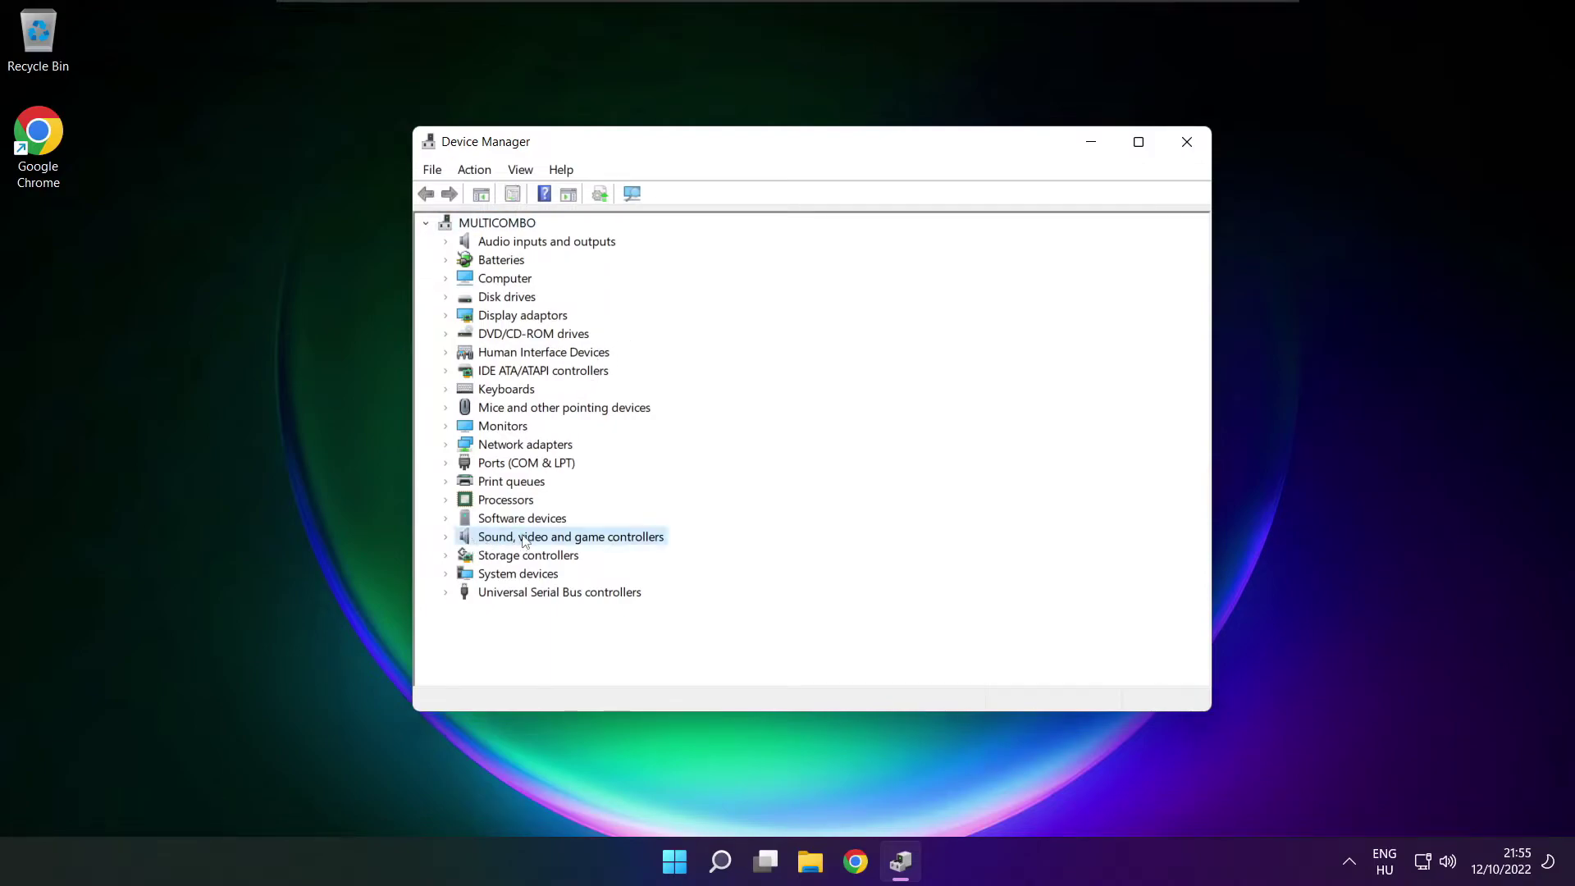
{"action": "left_click", "coordinate": [450, 539]}
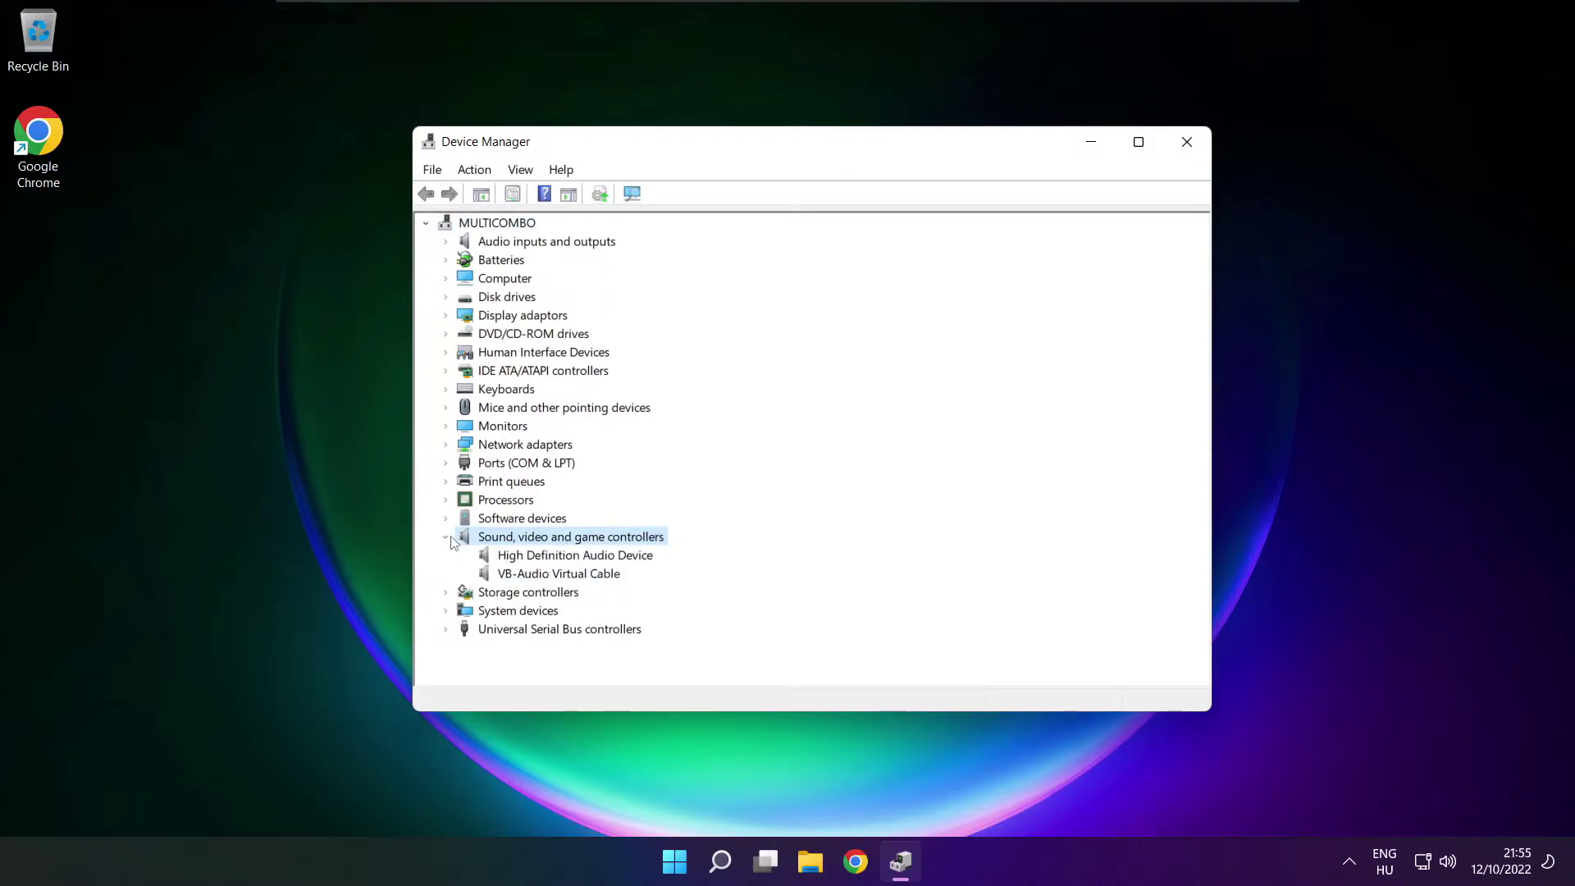
{"action": "left_click", "coordinate": [513, 559]}
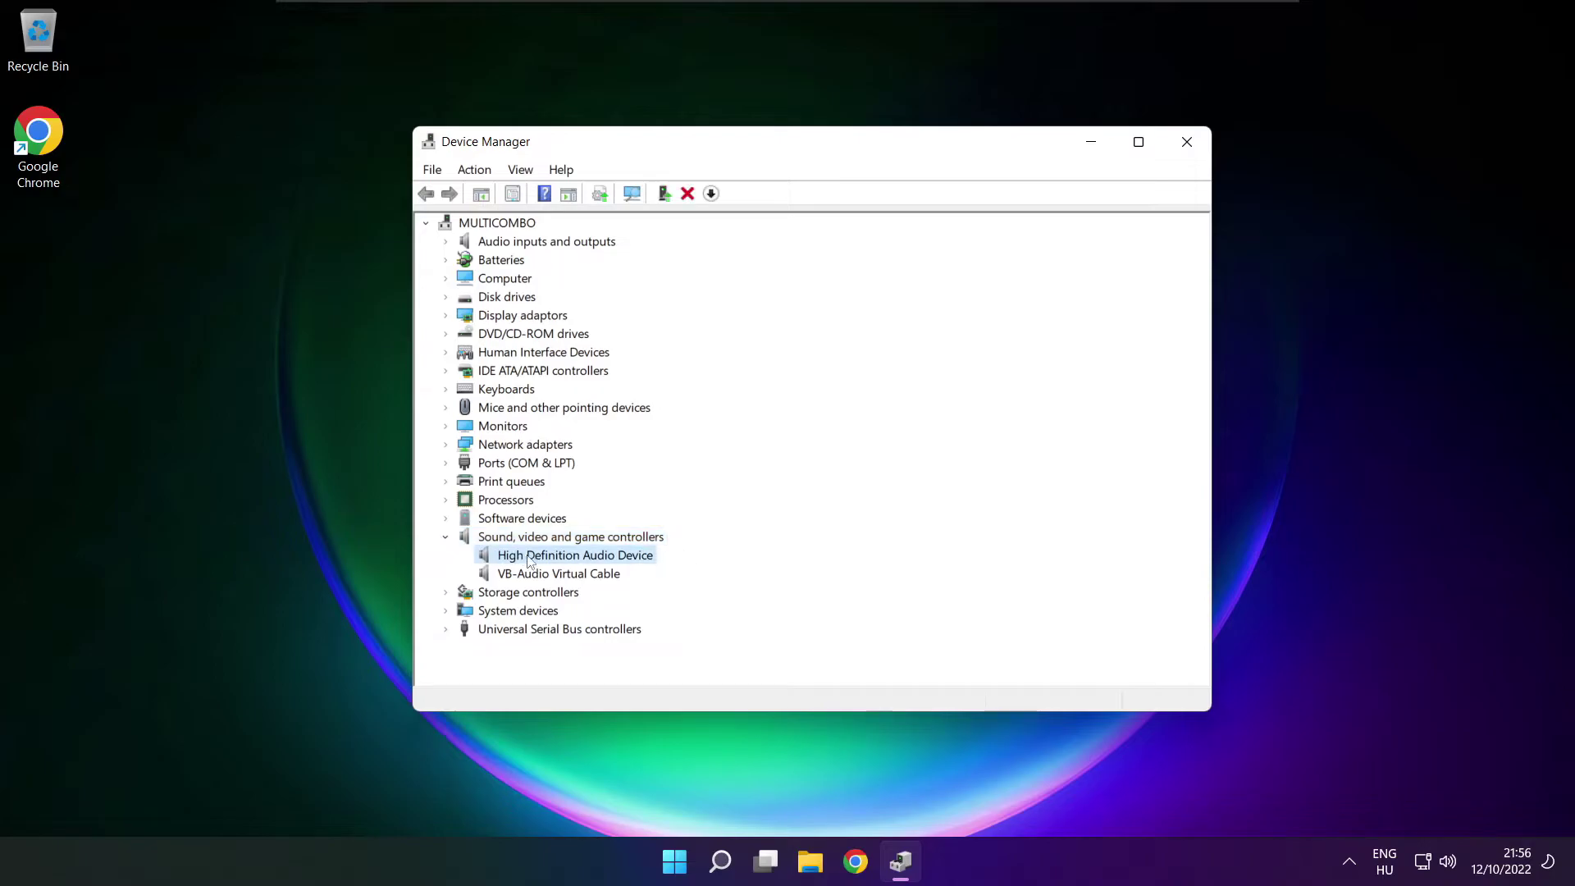
{"action": "right_click", "coordinate": [559, 557]}
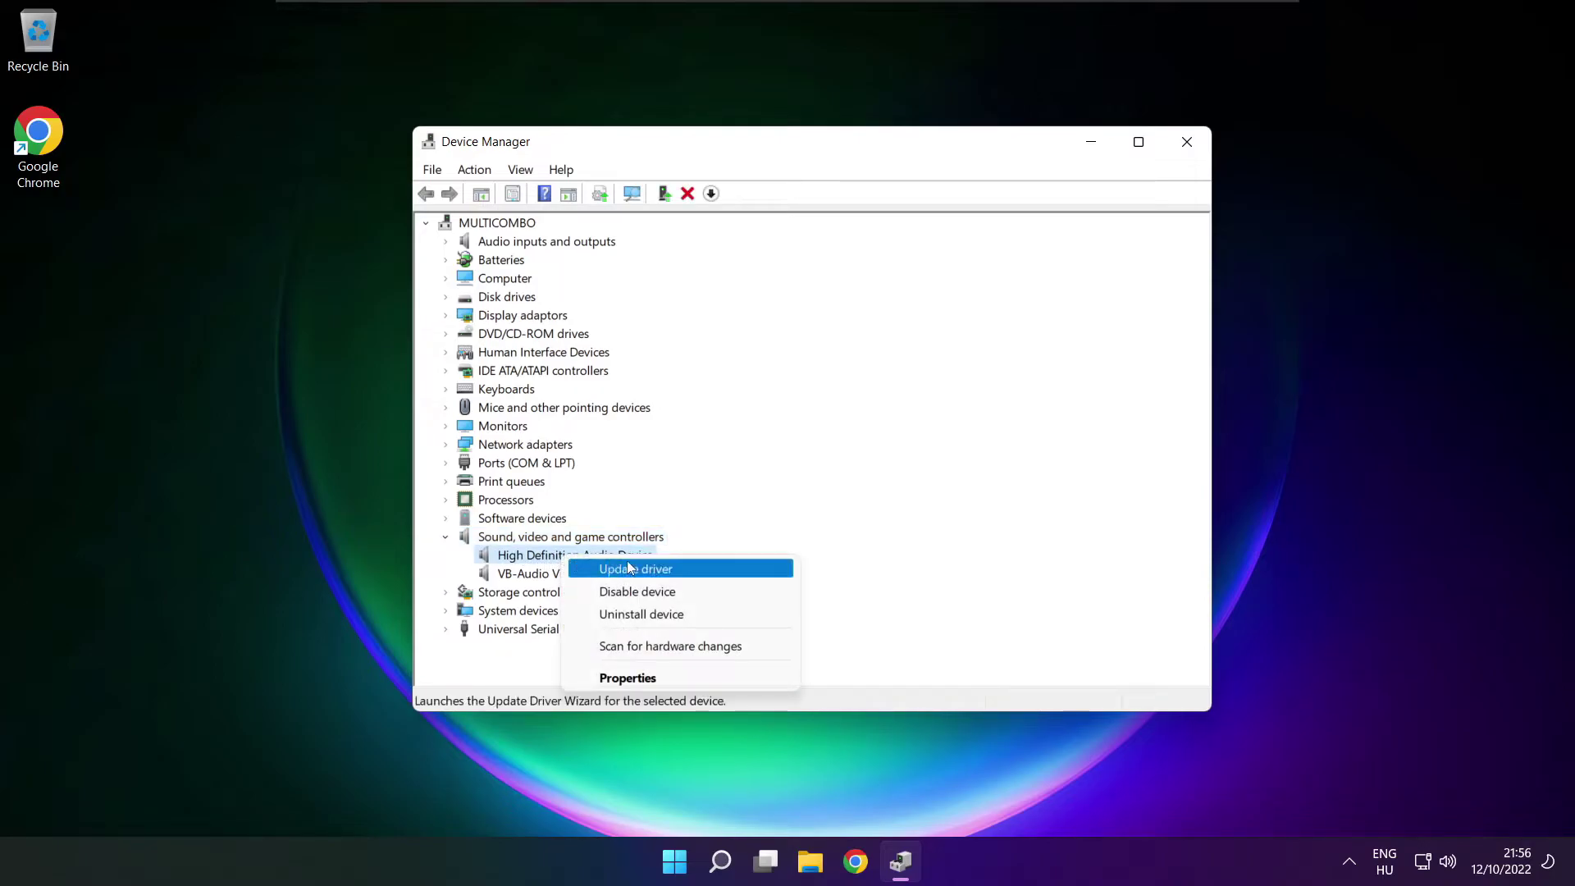
Step: Reinstall the High Definition Audio Device driver via Browse my computer > Let me pick, accepting the warning
{"action": "left_click", "coordinate": [712, 575]}
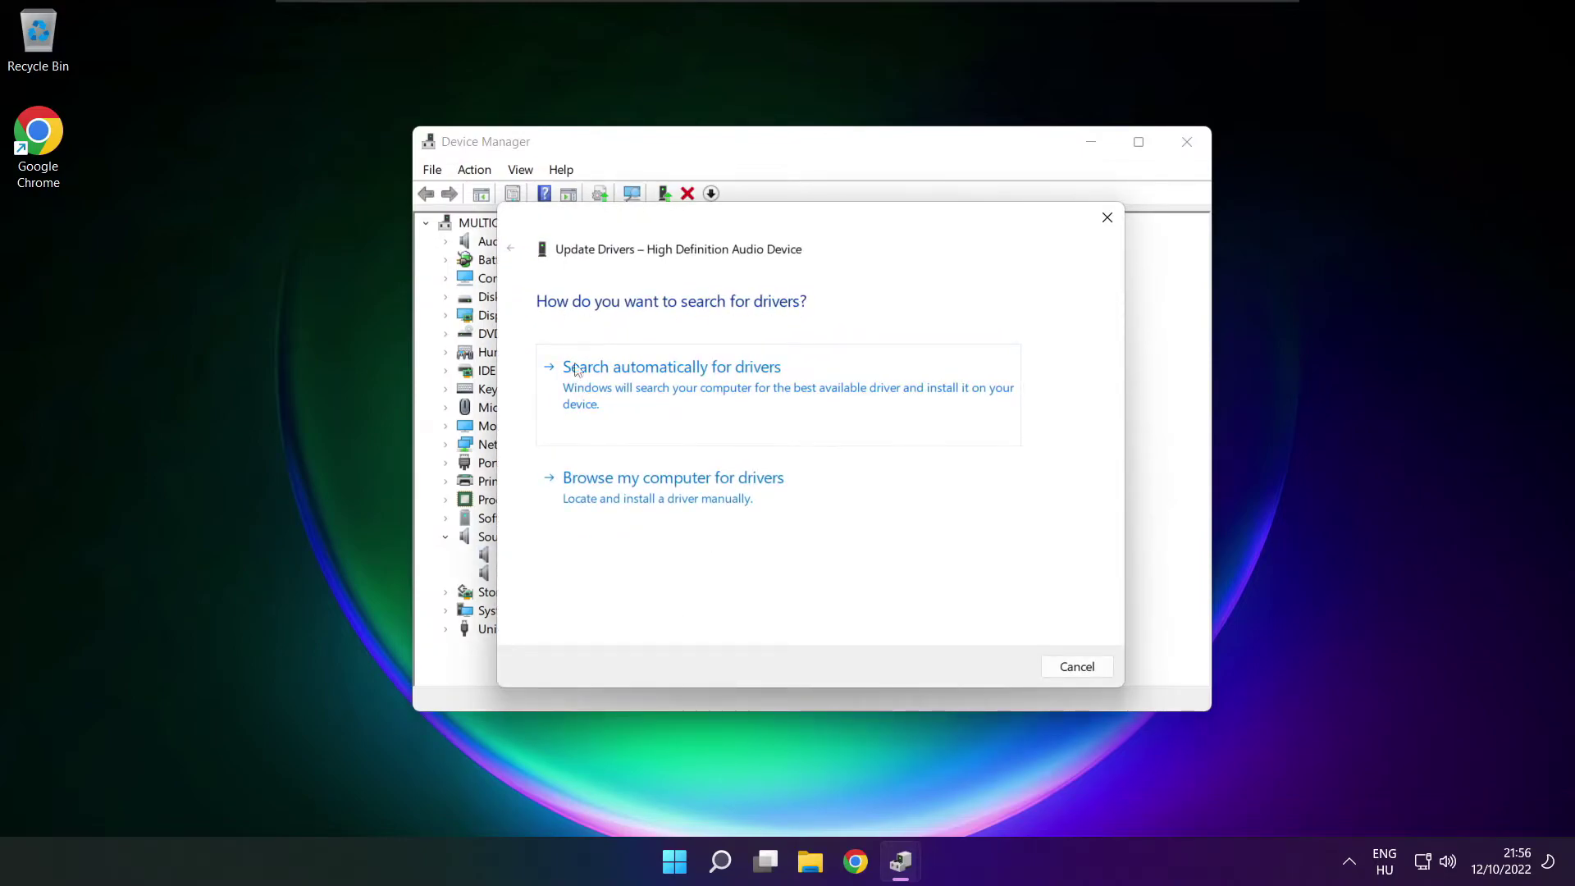
{"action": "left_click", "coordinate": [709, 498]}
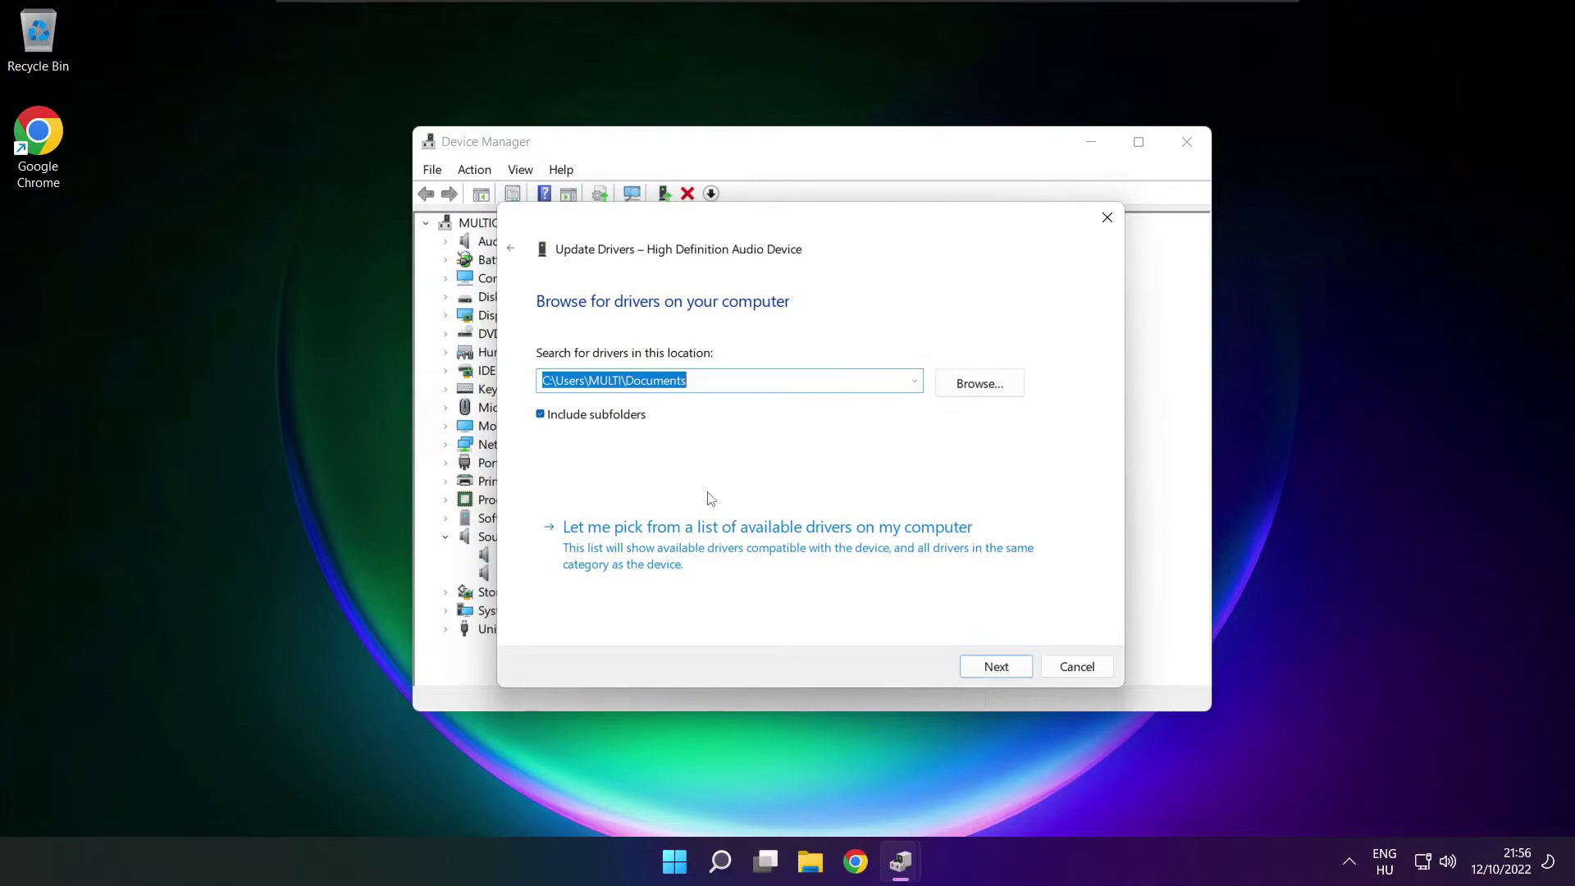
{"action": "left_click", "coordinate": [773, 559]}
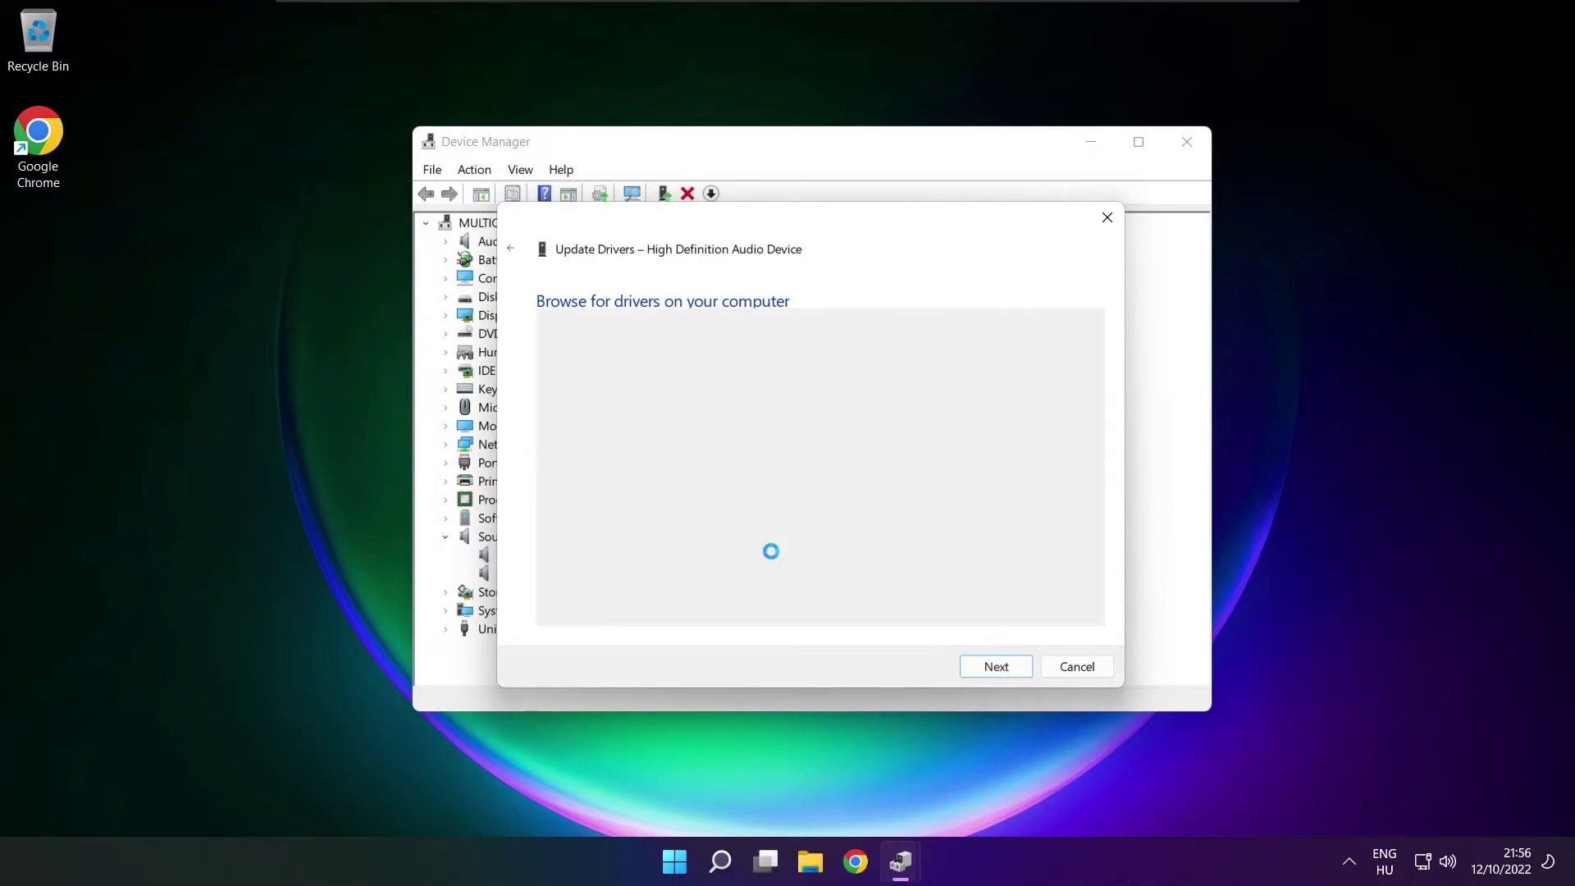
{"action": "left_click", "coordinate": [617, 489]}
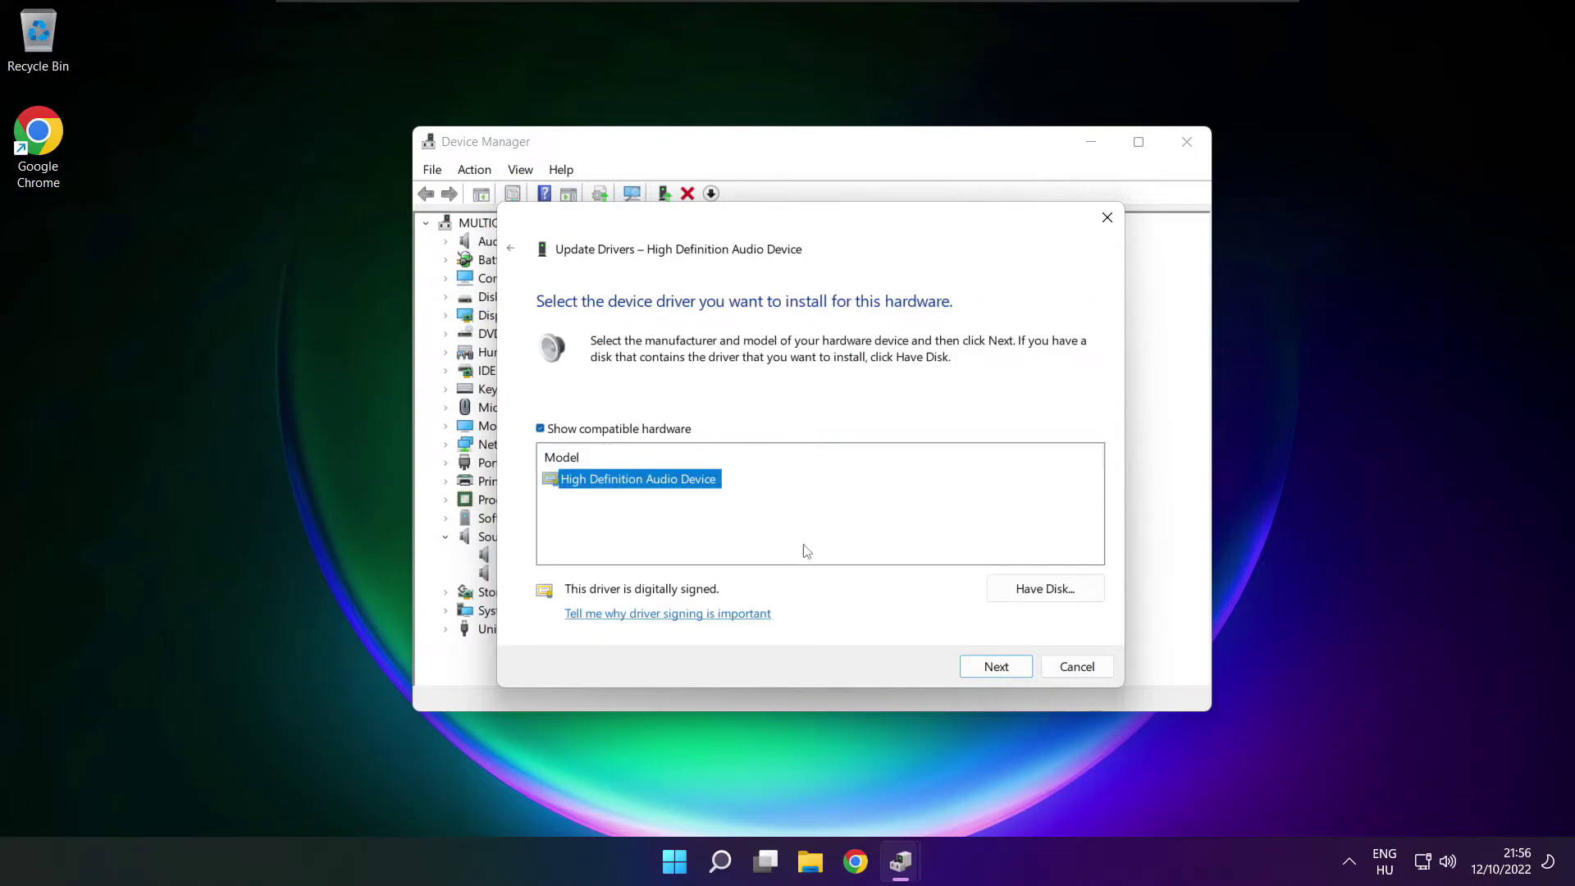
{"action": "left_click", "coordinate": [999, 668]}
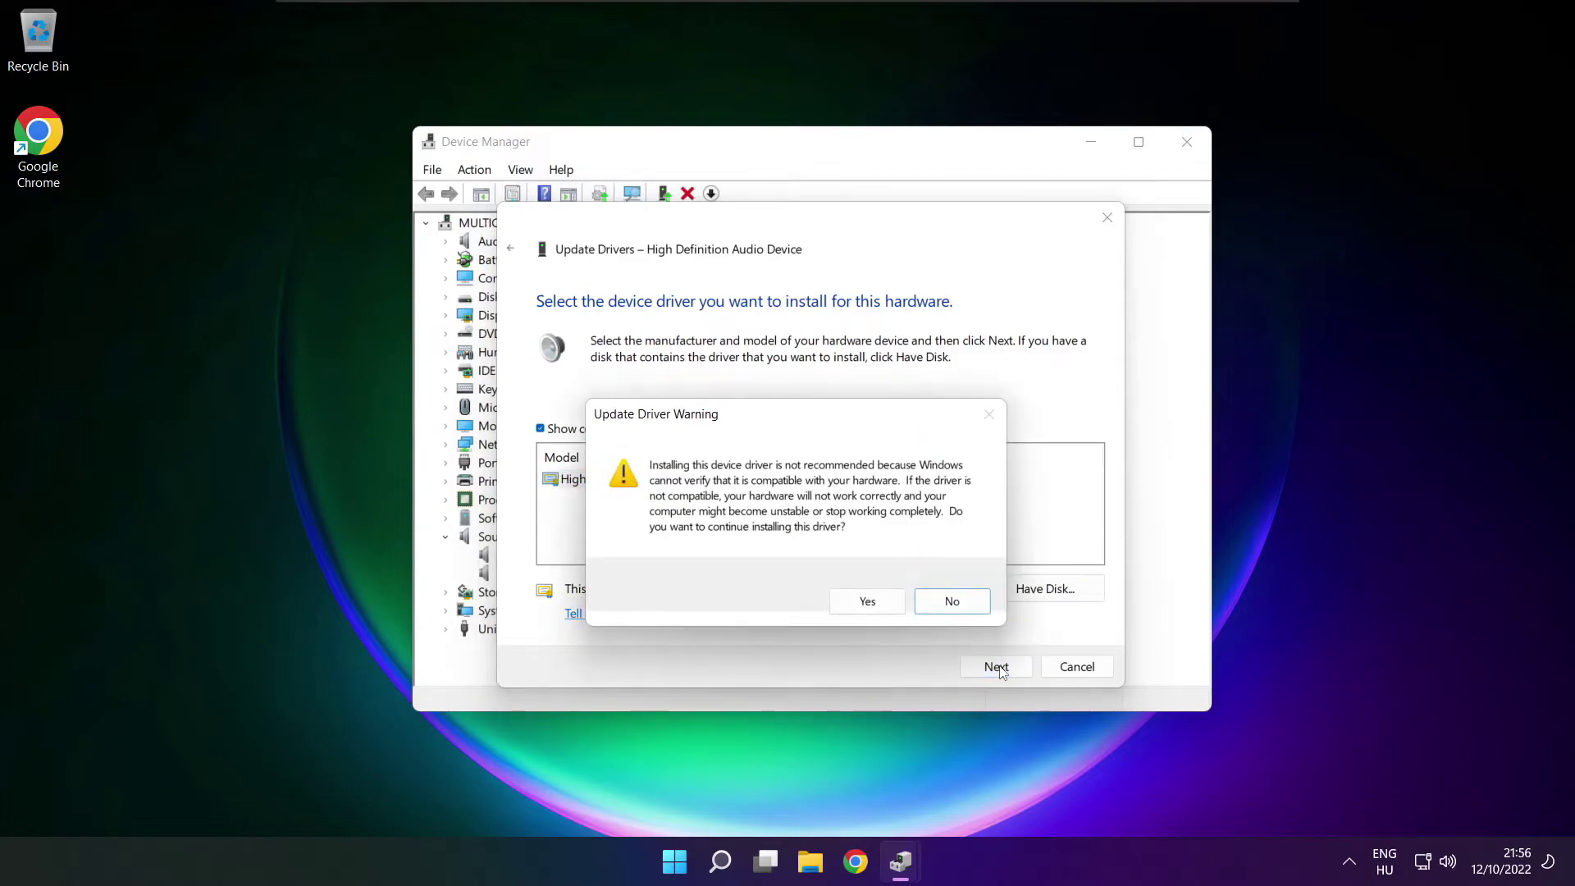
{"action": "left_click", "coordinate": [869, 603]}
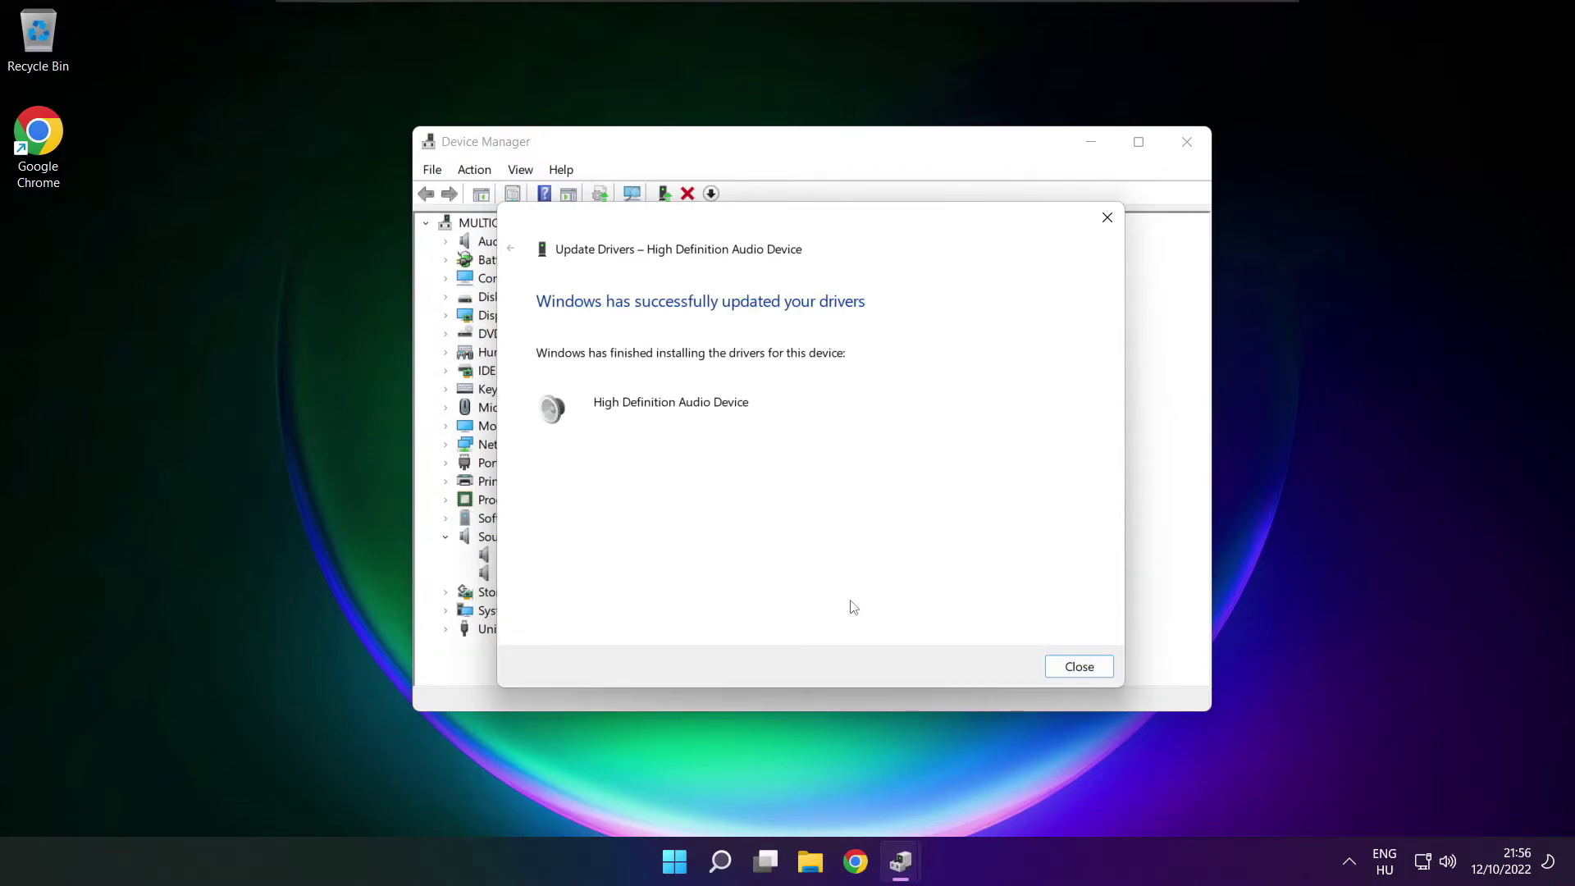
{"action": "left_click", "coordinate": [1080, 667]}
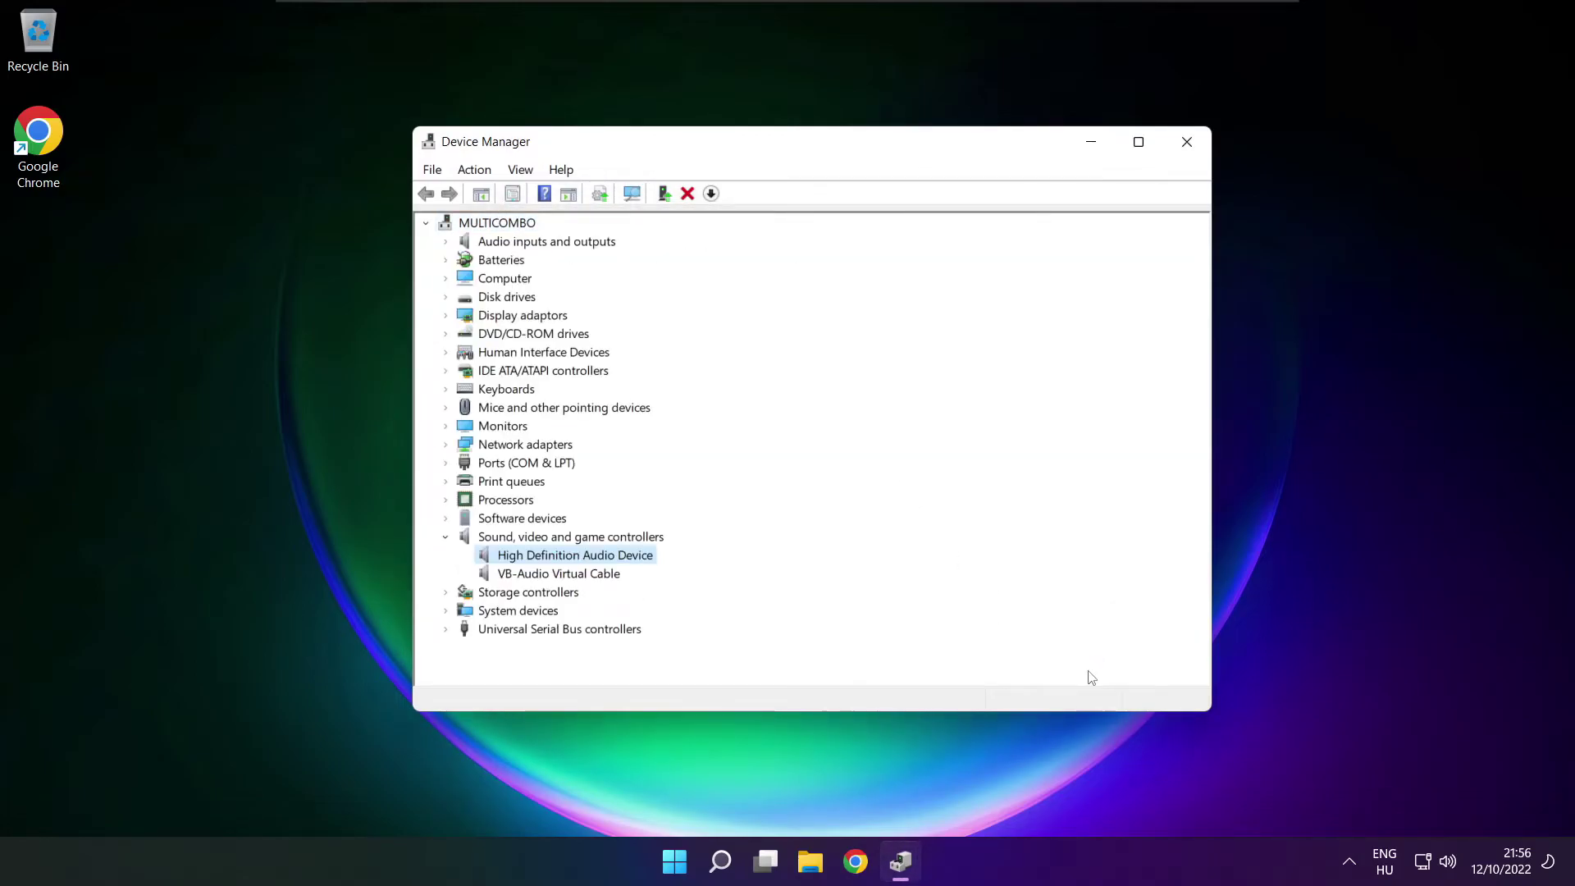
Step: Close Device Manager and bring up the Start menu power options to restart Windows
{"action": "left_click", "coordinate": [1188, 142]}
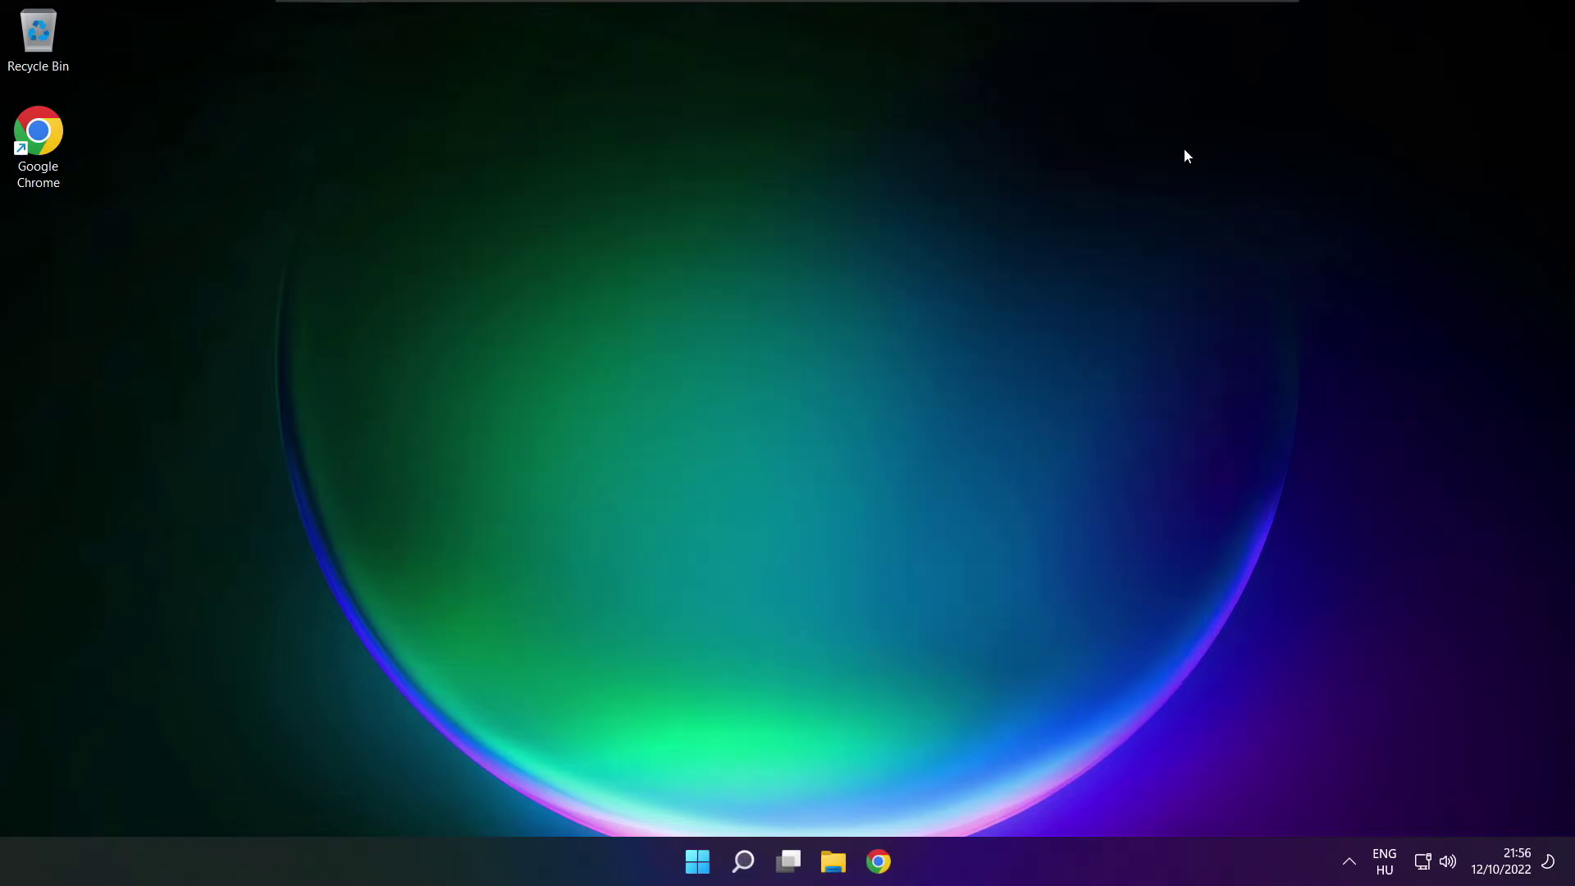
{"action": "left_click", "coordinate": [691, 862]}
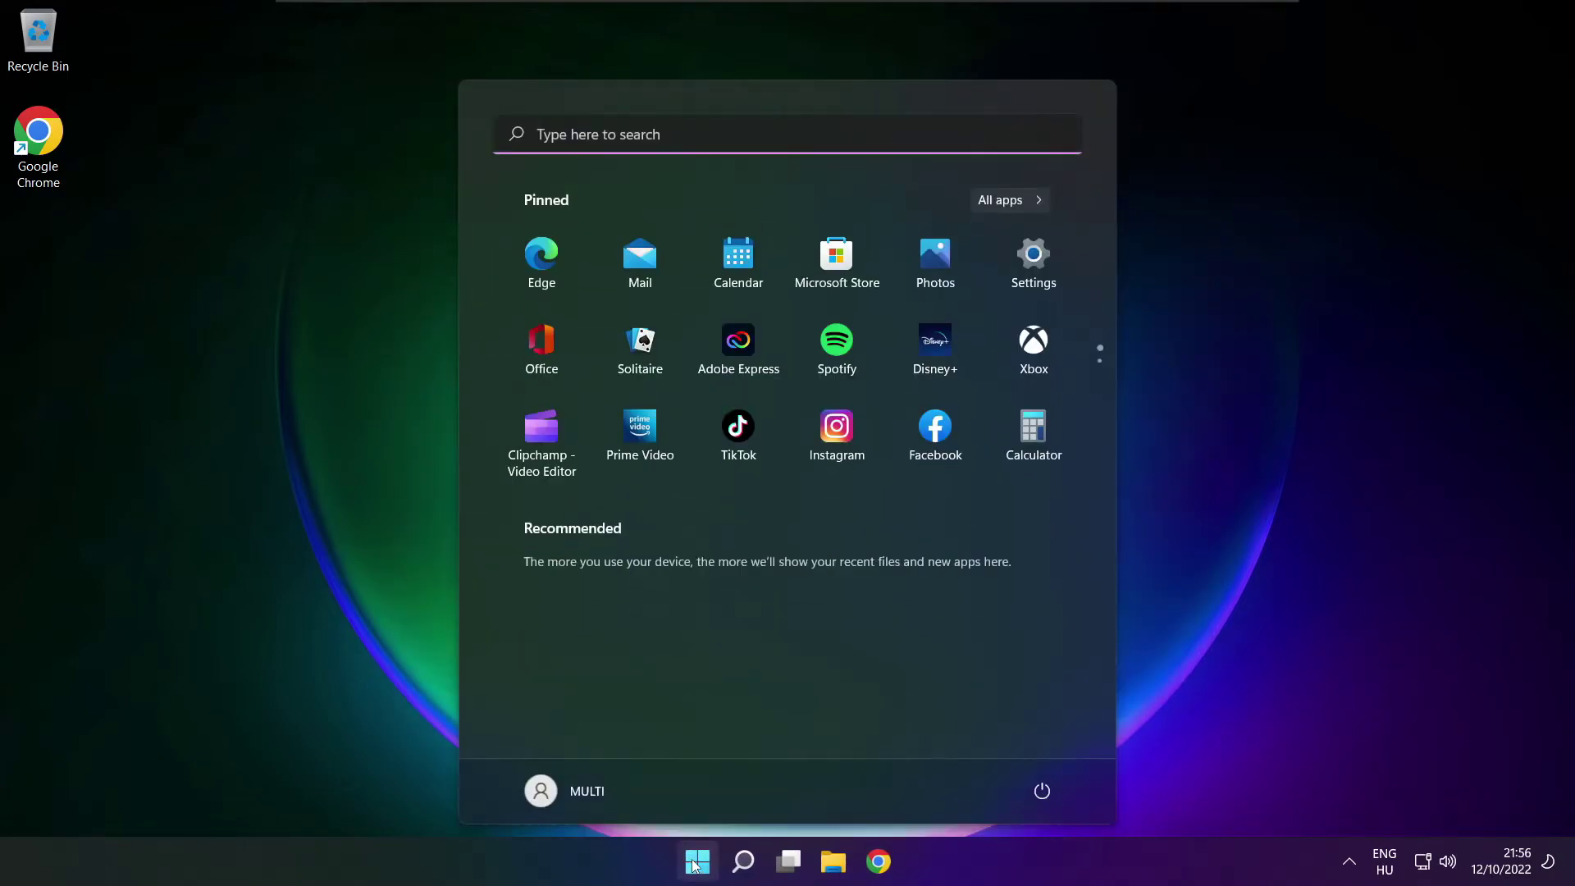
{"action": "left_click", "coordinate": [1044, 790]}
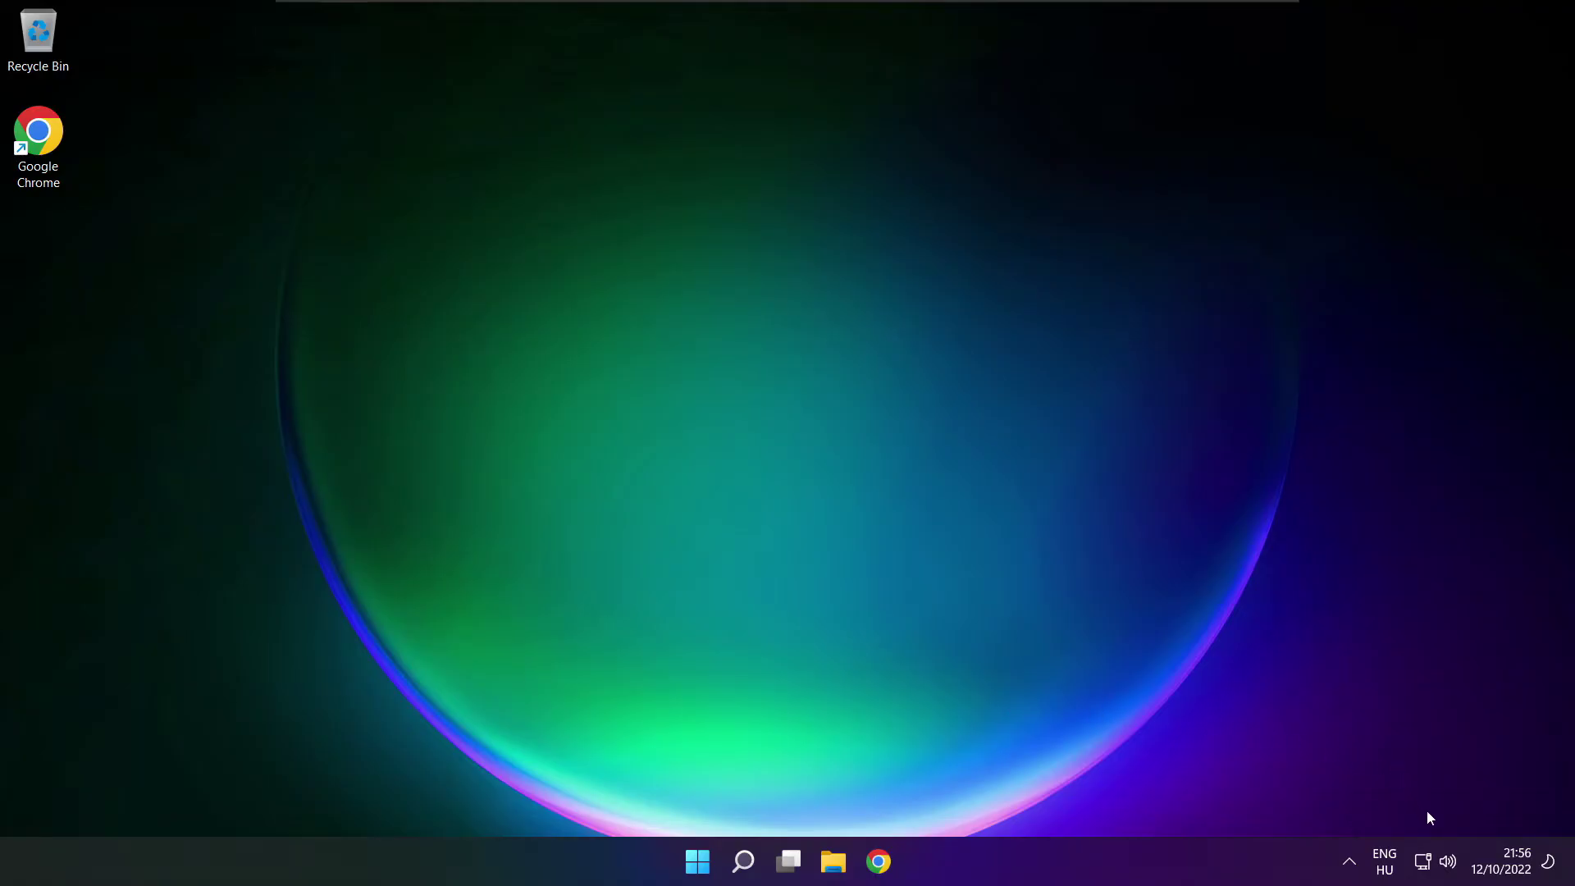
Step: Open Sound settings from the tray icon's context menu and scroll to the Advanced section
{"action": "right_click", "coordinate": [1450, 866]}
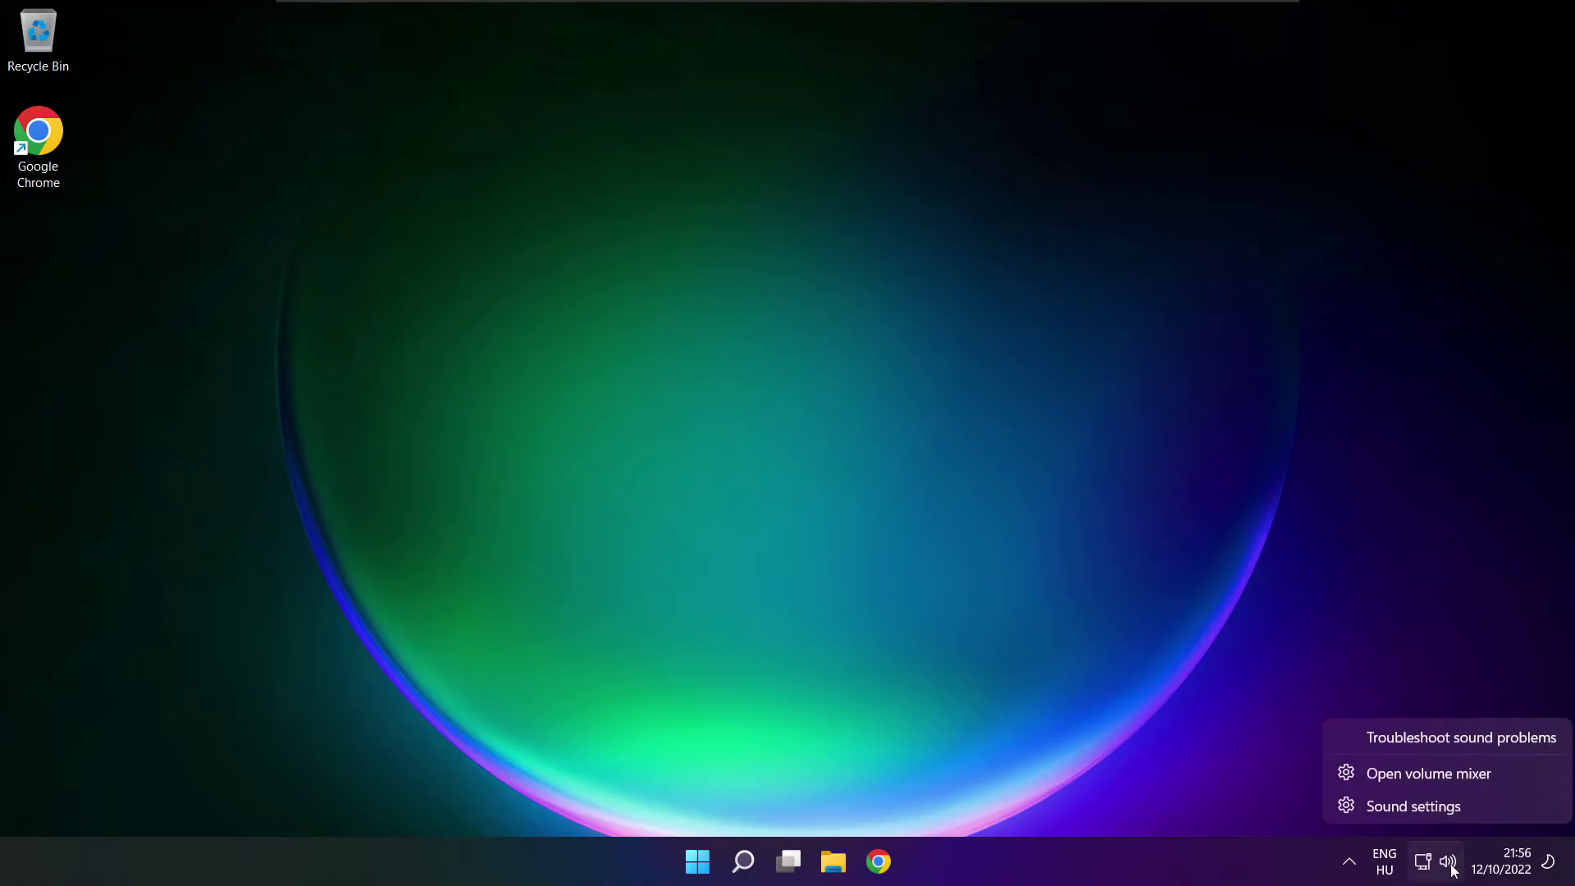
{"action": "left_click", "coordinate": [1469, 807]}
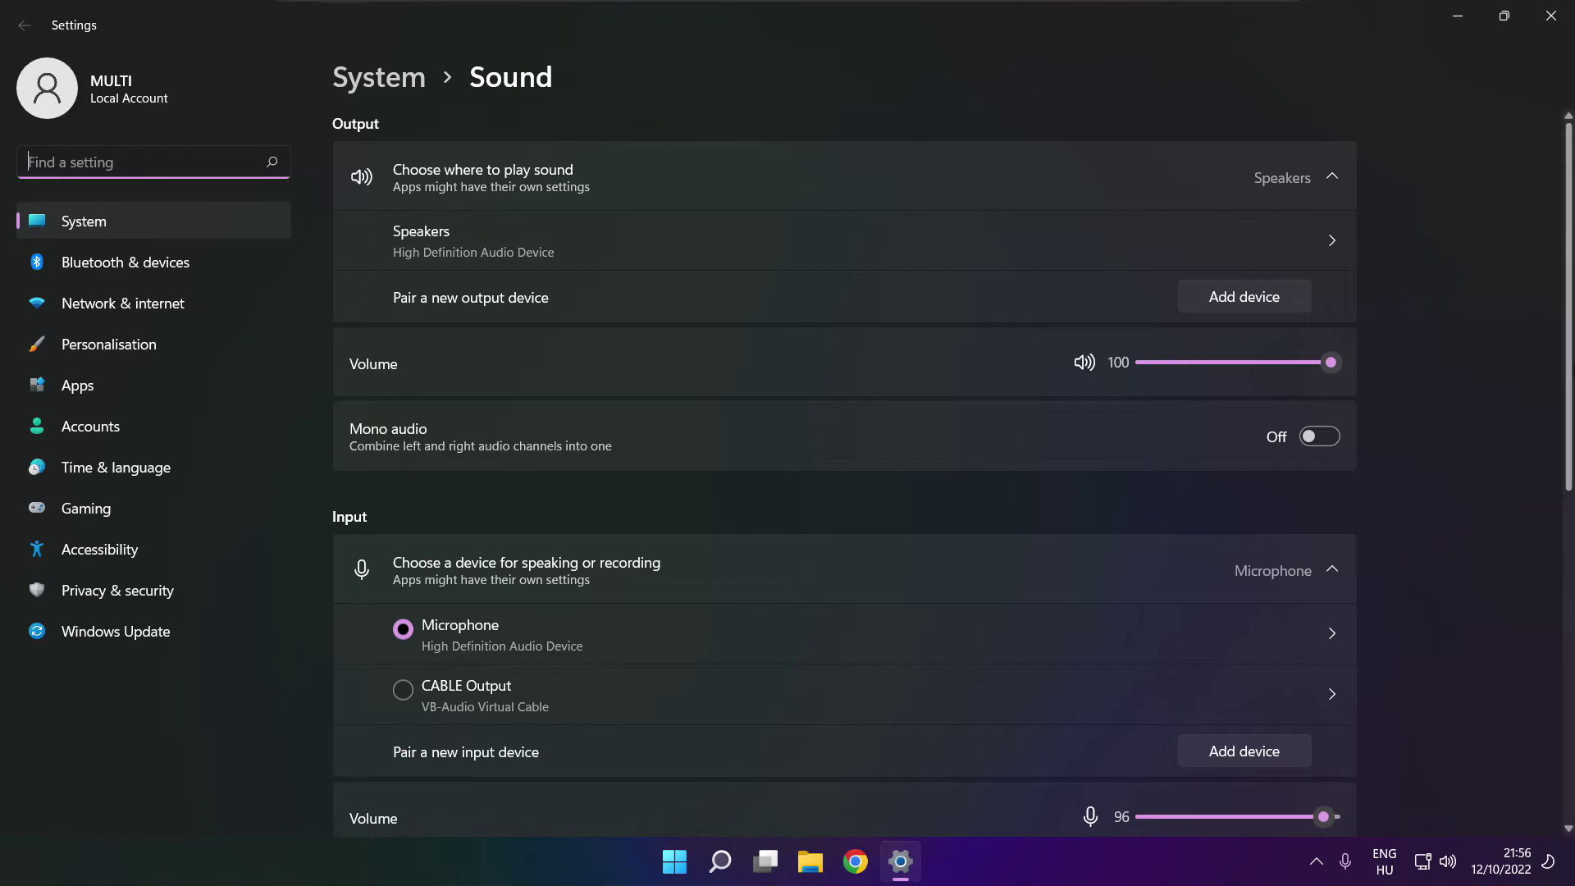
{"action": "scroll", "coordinate": [844, 472], "scroll_direction": "down", "scroll_amount": 6}
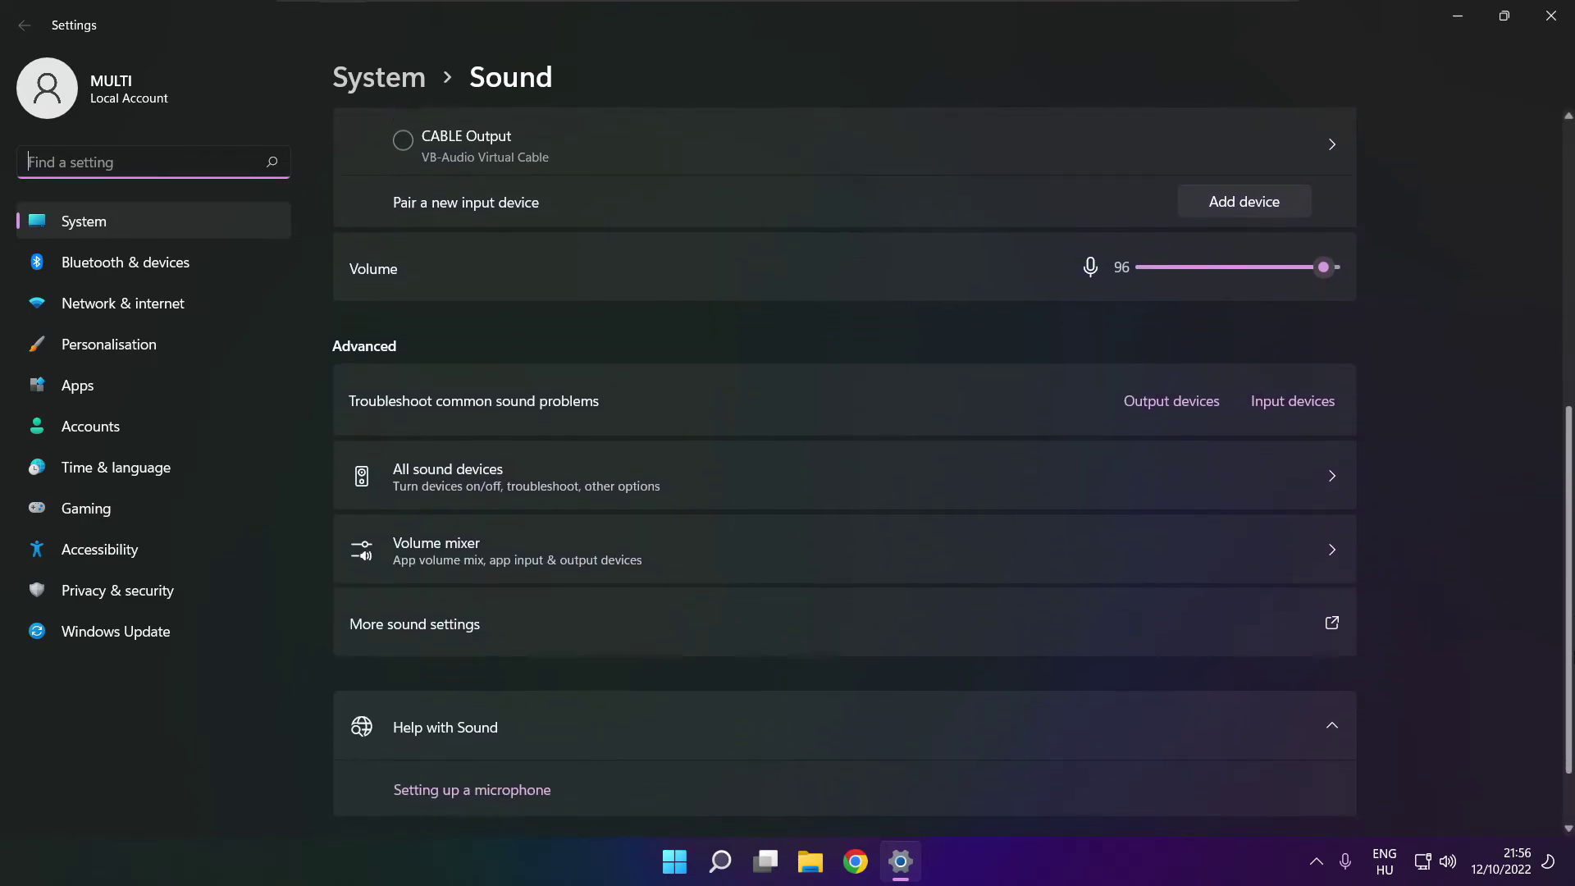
{"action": "scroll", "coordinate": [844, 473], "scroll_direction": "down", "scroll_amount": 1}
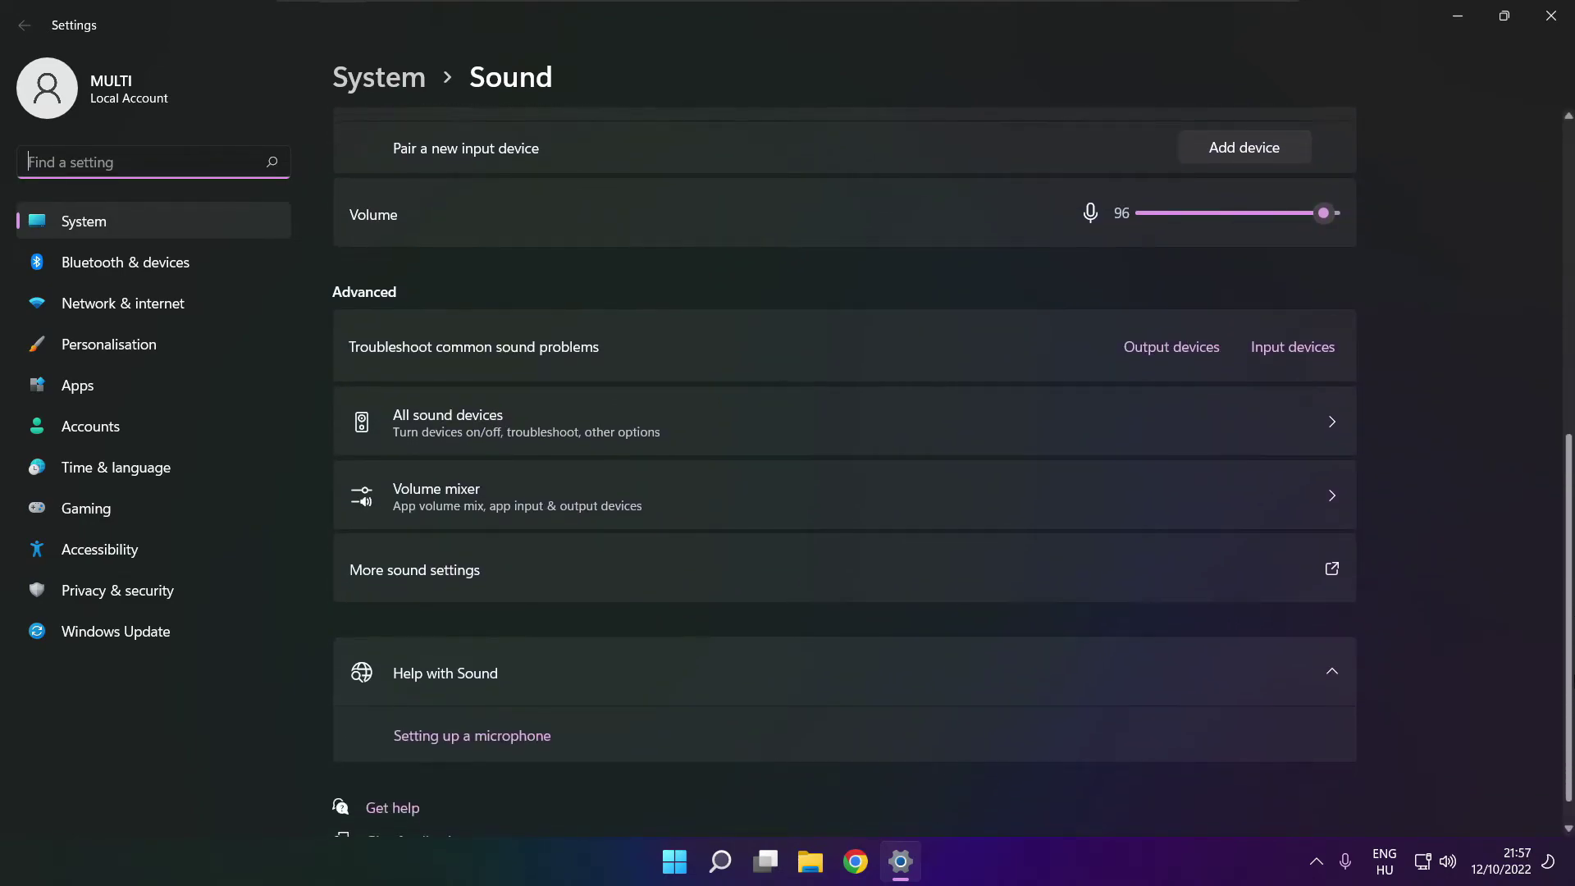
{"action": "scroll", "coordinate": [844, 473], "scroll_direction": "down", "scroll_amount": 1}
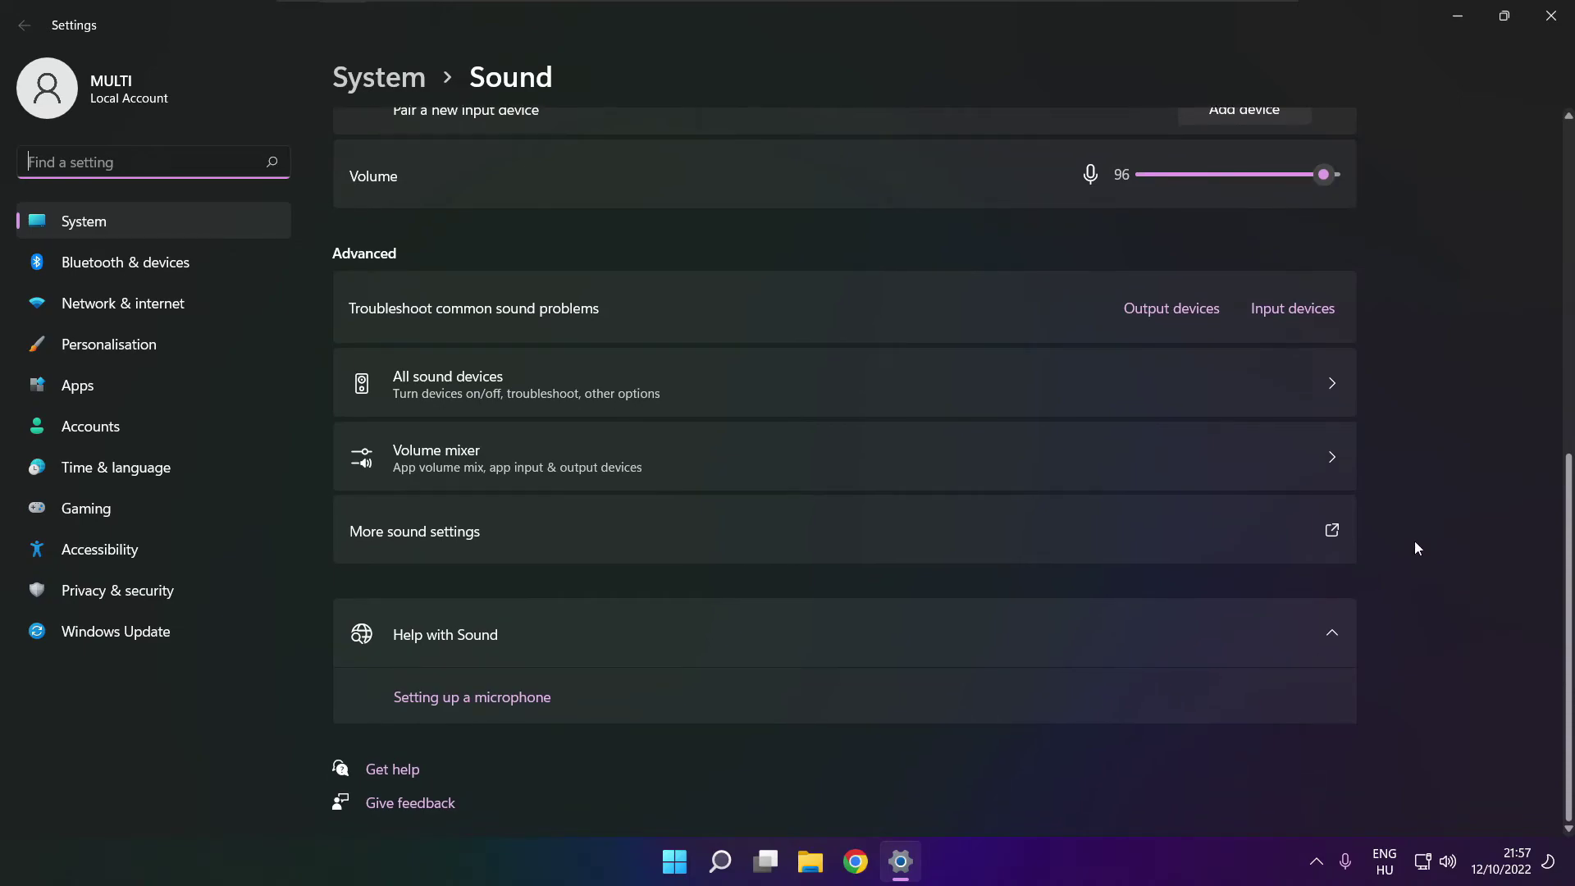